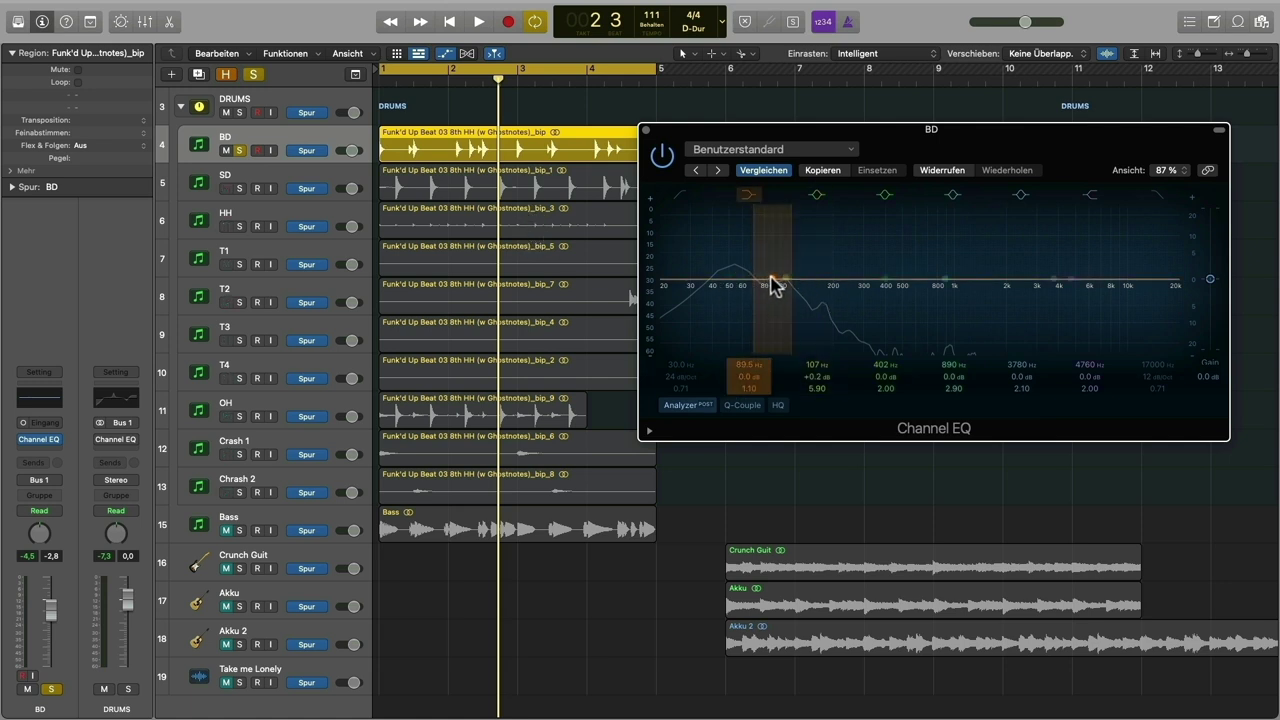
Step: Take the BD track out of solo so that all the drum tracks are heard together
{"action": "mouse_move", "coordinate": [773, 283]}
{"action": "left_mouse_down"}
{"action": "mouse_move", "coordinate": [771, 268]}
{"action": "mouse_move", "coordinate": [772, 279]}
{"action": "left_mouse_up"}
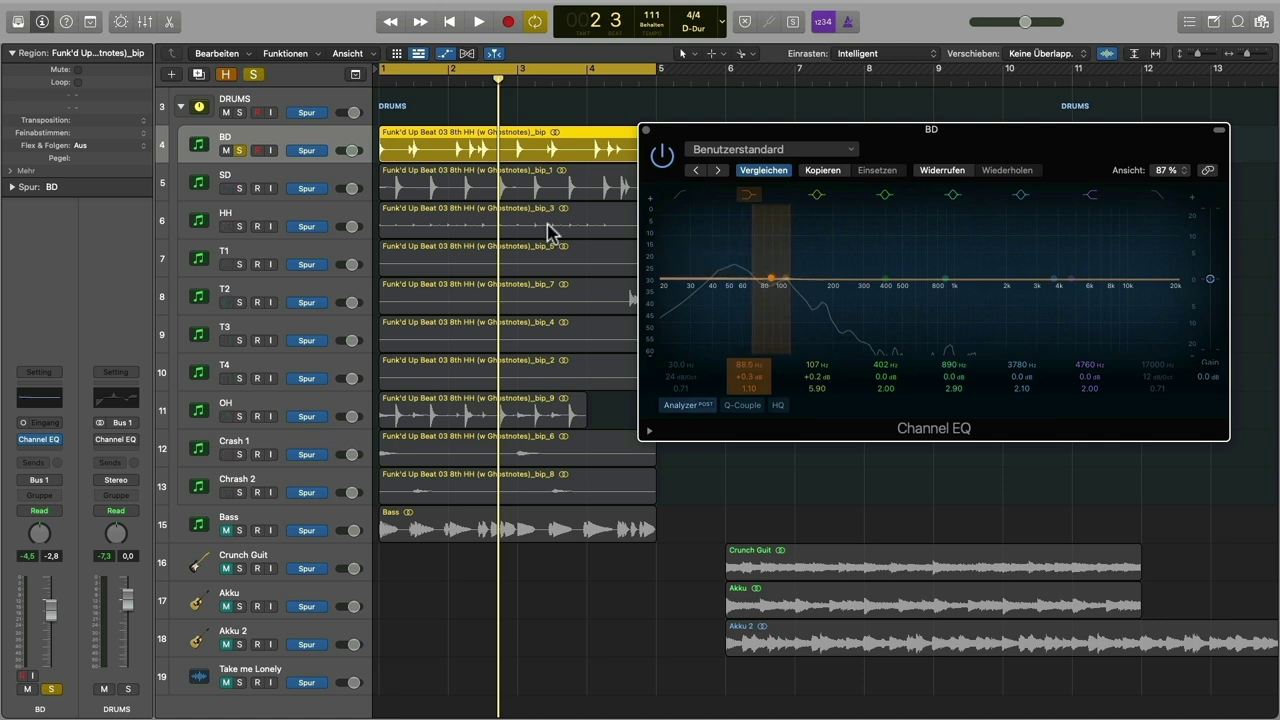
{"action": "key", "text": "s"}
{"action": "key", "text": "shift+s"}
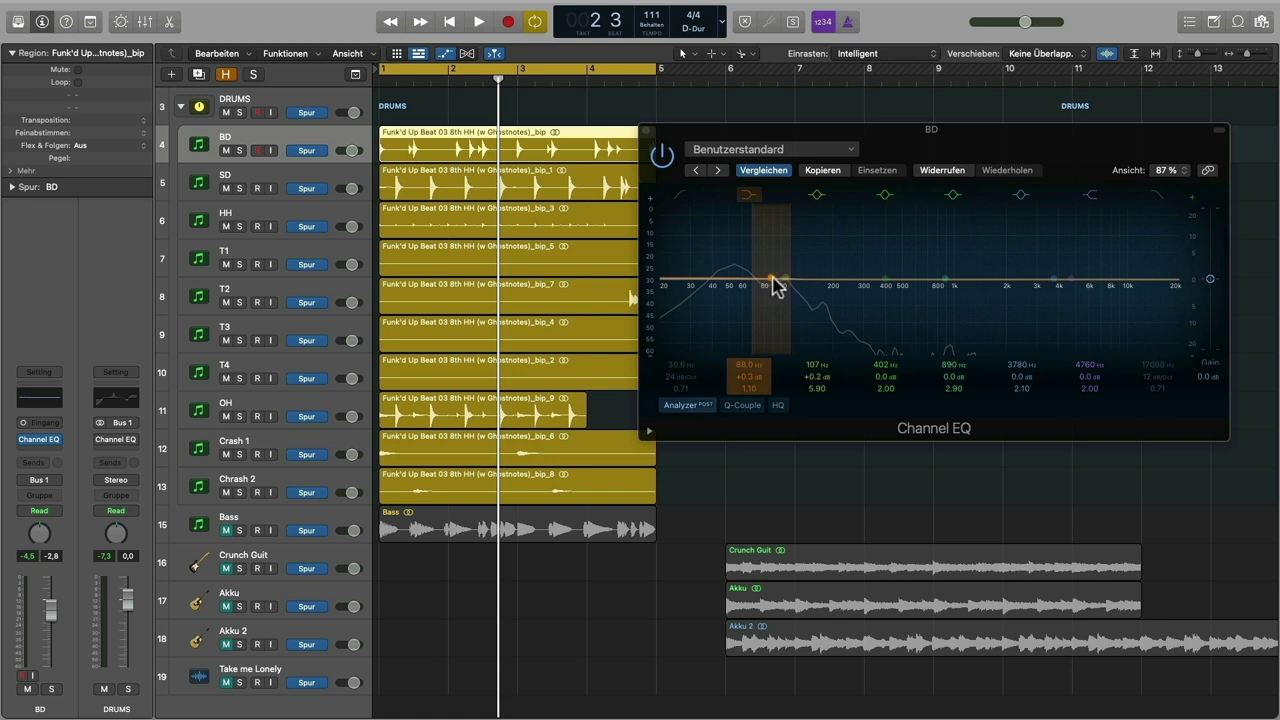
Step: During playback, boost the BD EQ's low shelf to +4.5 dB at 107 Hz and compare the sound with that band off and on
{"action": "key", "text": "space"}
{"action": "left_click_drag", "start_coordinate": [773, 283], "coordinate": [787, 267]}
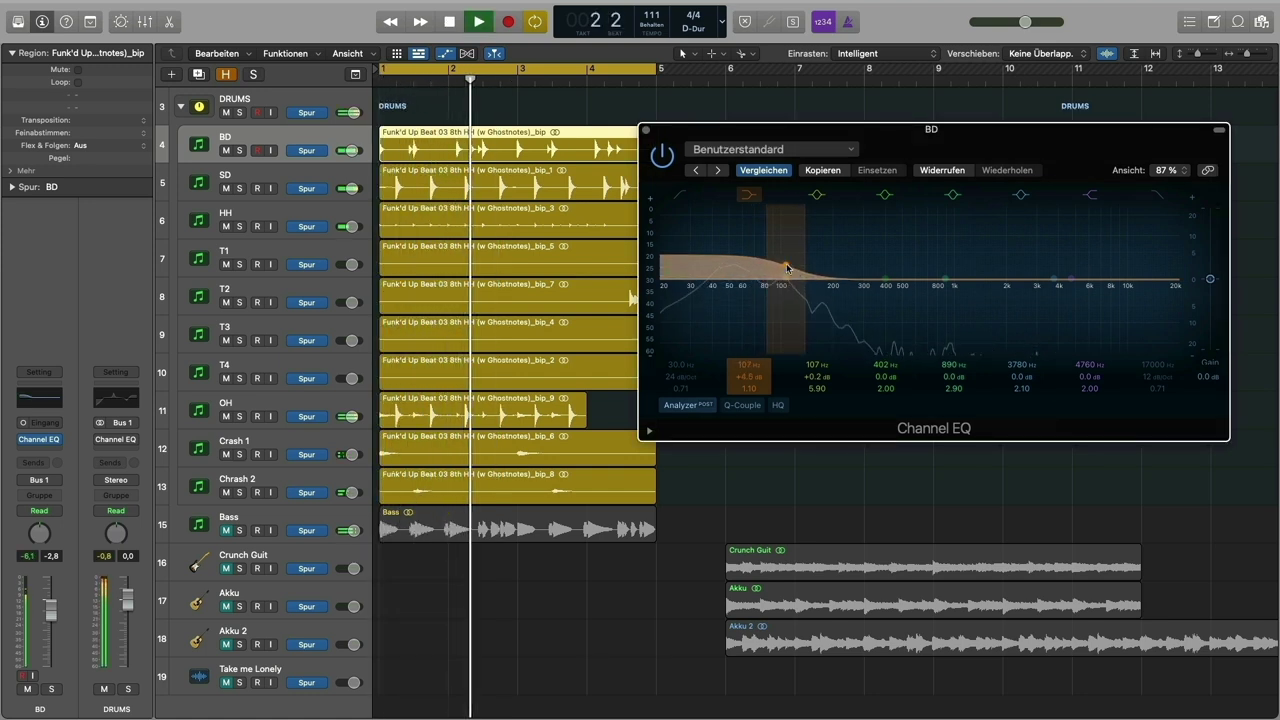
{"action": "left_click", "coordinate": [750, 195]}
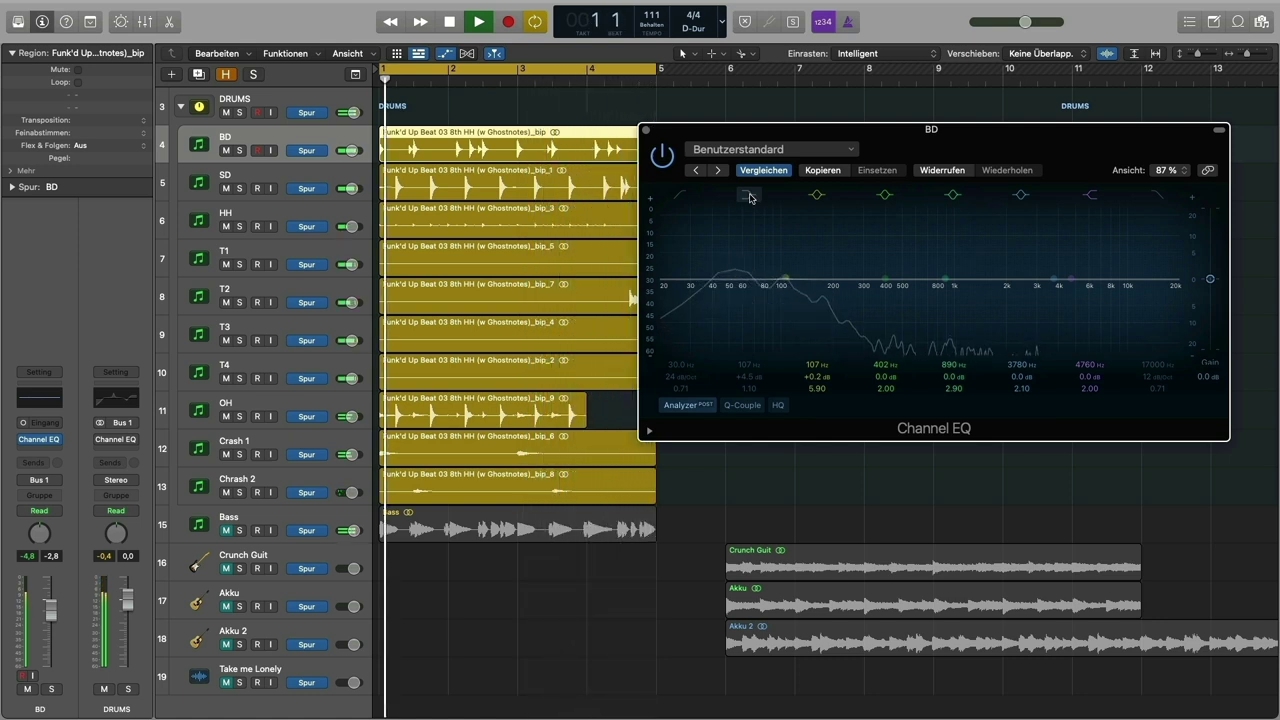
{"action": "left_click", "coordinate": [750, 195]}
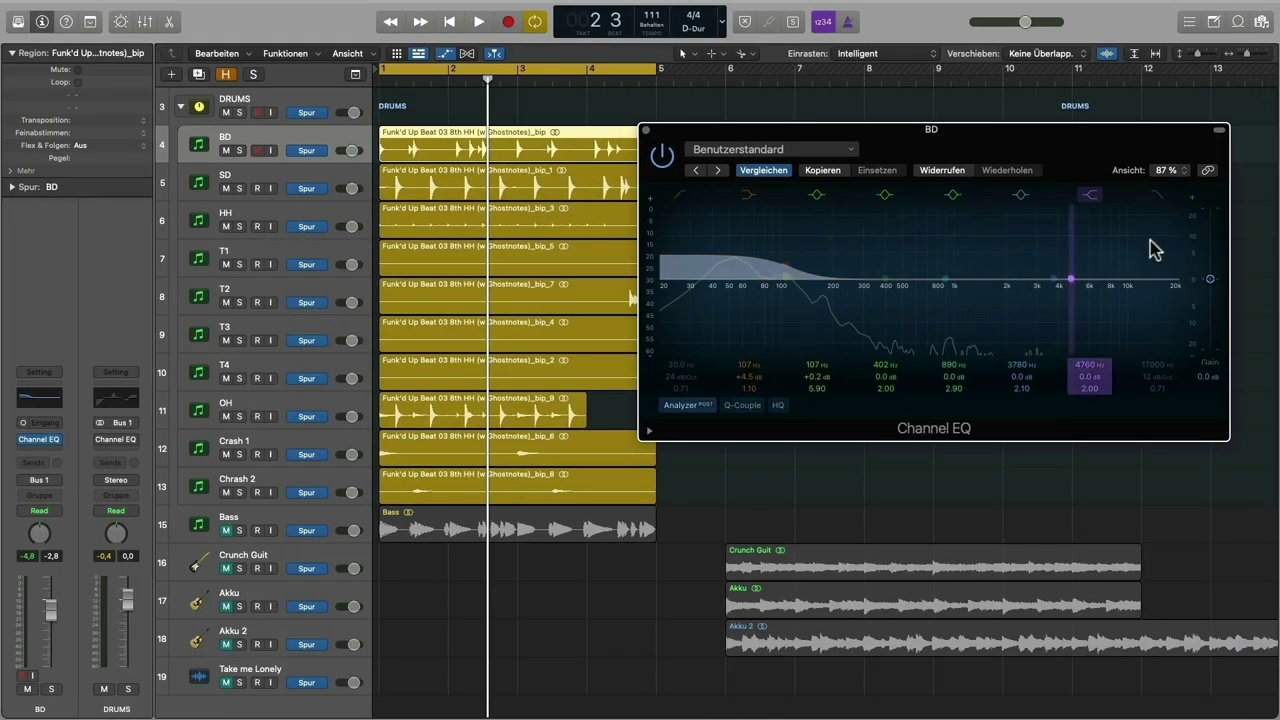
Step: Boost the BD EQ's upper-mid bell to +4.4 dB at 3180 Hz with Q 1.20, and compare against the bypassed EQ during playback
{"action": "left_click_drag", "start_coordinate": [1054, 278], "coordinate": [1040, 261]}
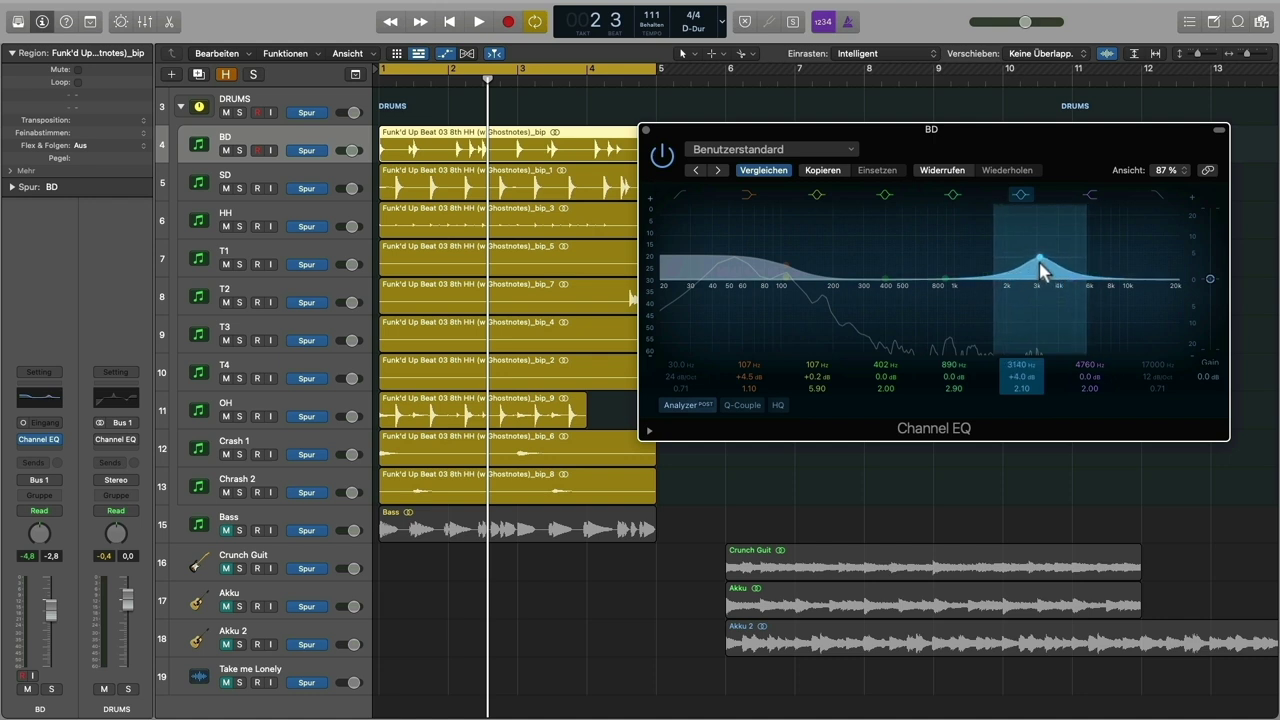
{"action": "left_click_drag", "start_coordinate": [1028, 388], "coordinate": [1028, 410]}
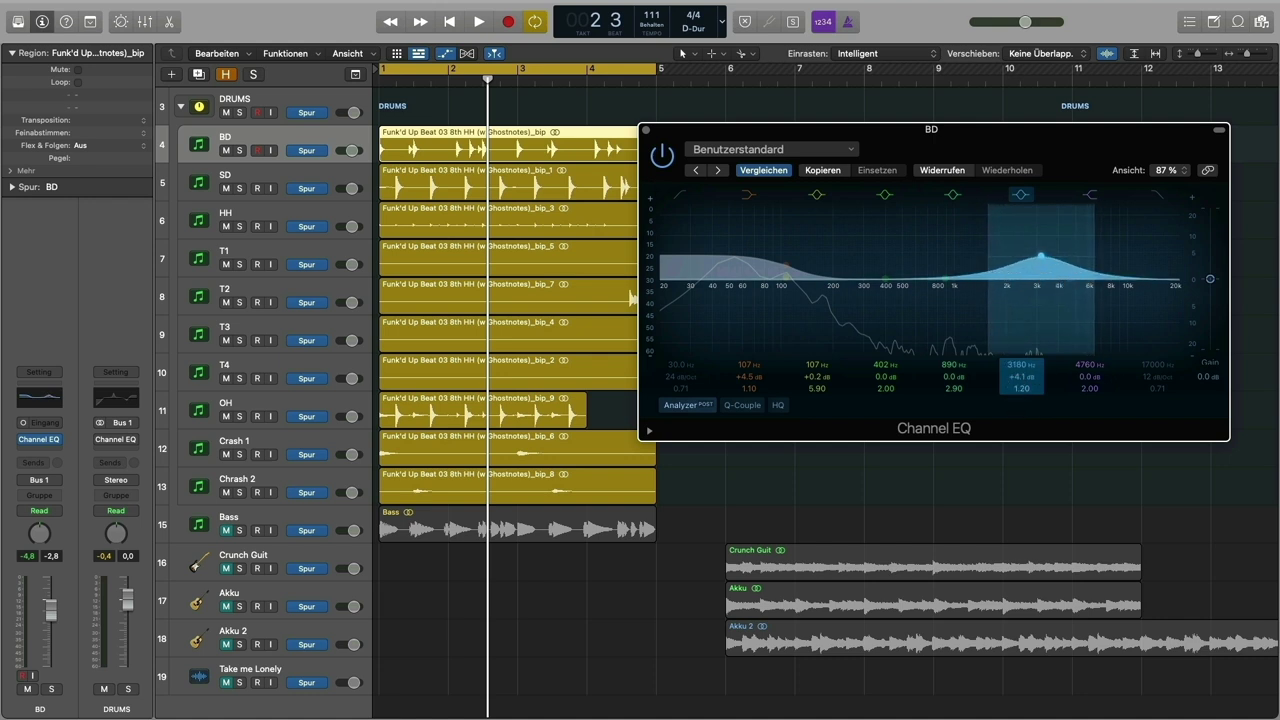
{"action": "left_click_drag", "start_coordinate": [1040, 262], "coordinate": [1051, 257]}
{"action": "key", "text": "space"}
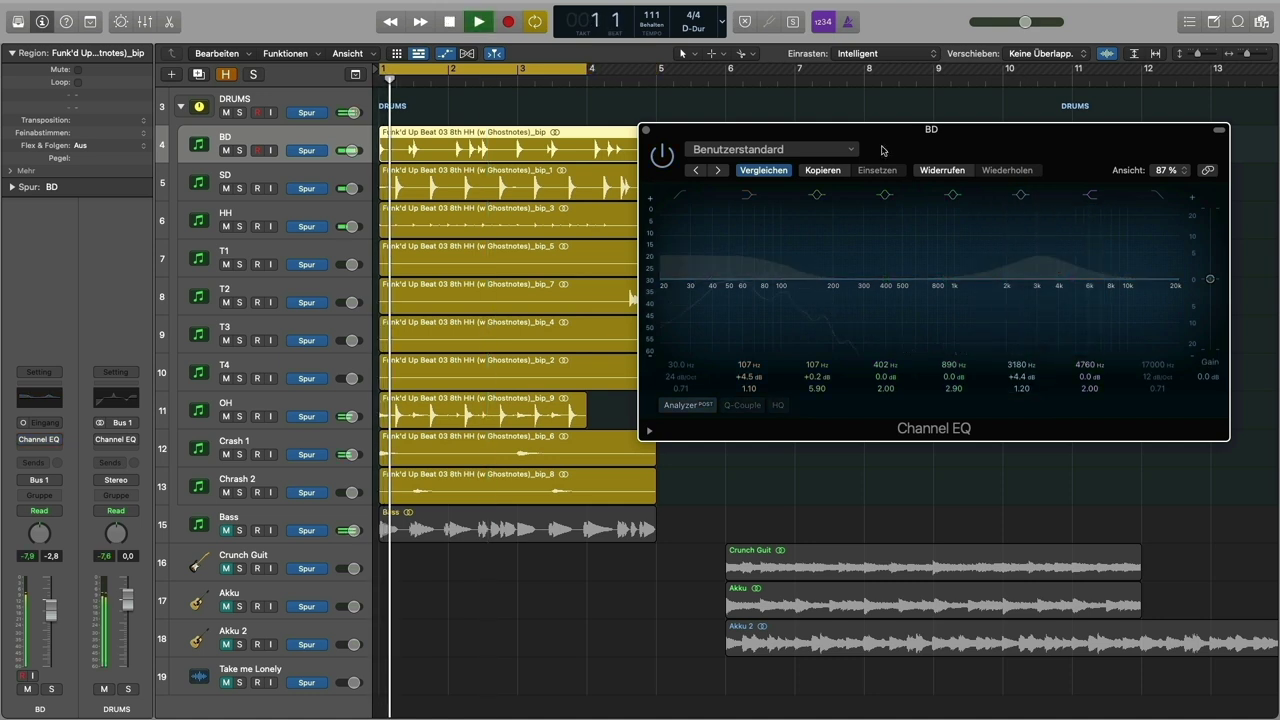
{"action": "left_click", "coordinate": [663, 159]}
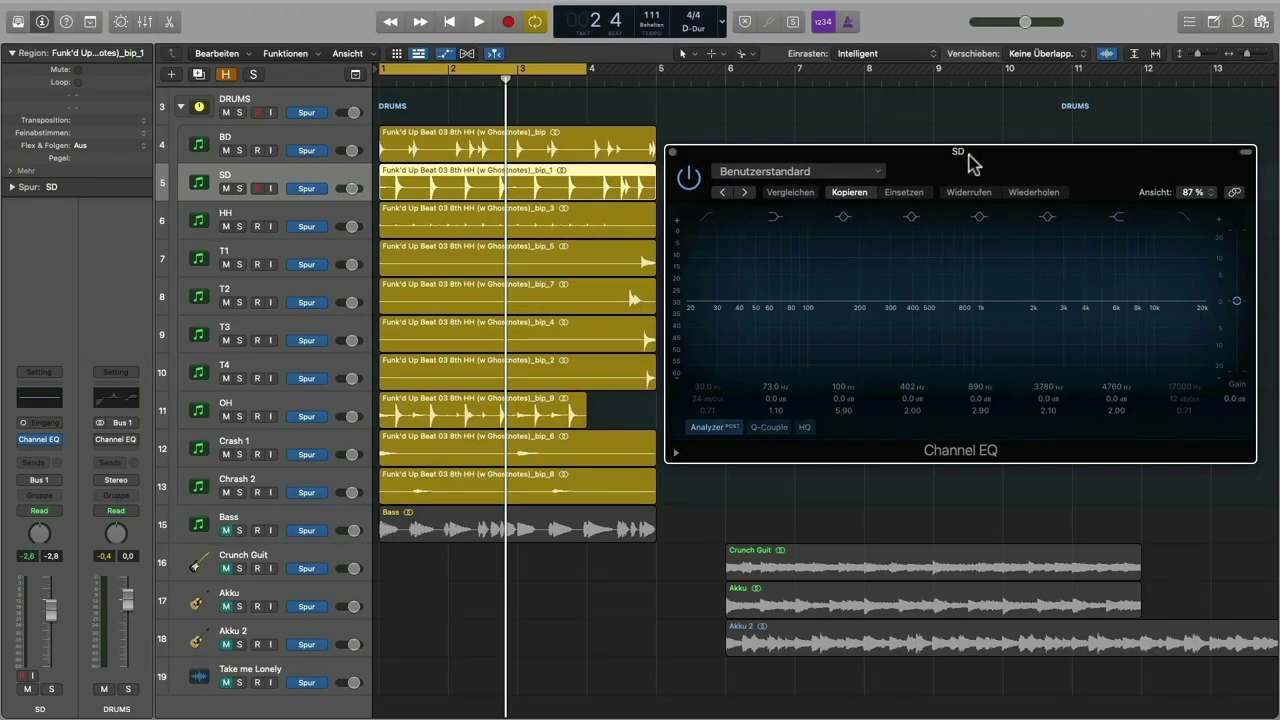
Step: Boost the SD EQ's upper-mid bell to +8.8 dB at 3640 Hz while the loop plays
{"action": "left_click_drag", "start_coordinate": [1080, 300], "coordinate": [1075, 283]}
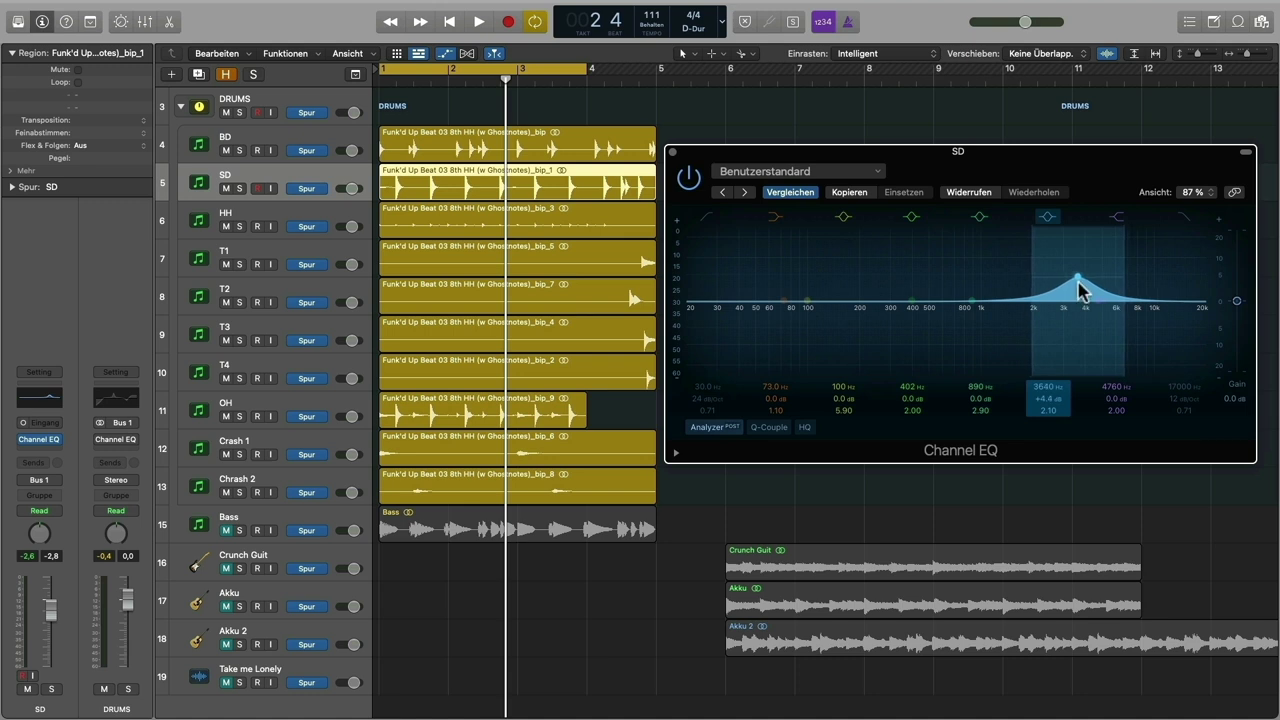
{"action": "left_click_drag", "start_coordinate": [1080, 276], "coordinate": [1080, 290]}
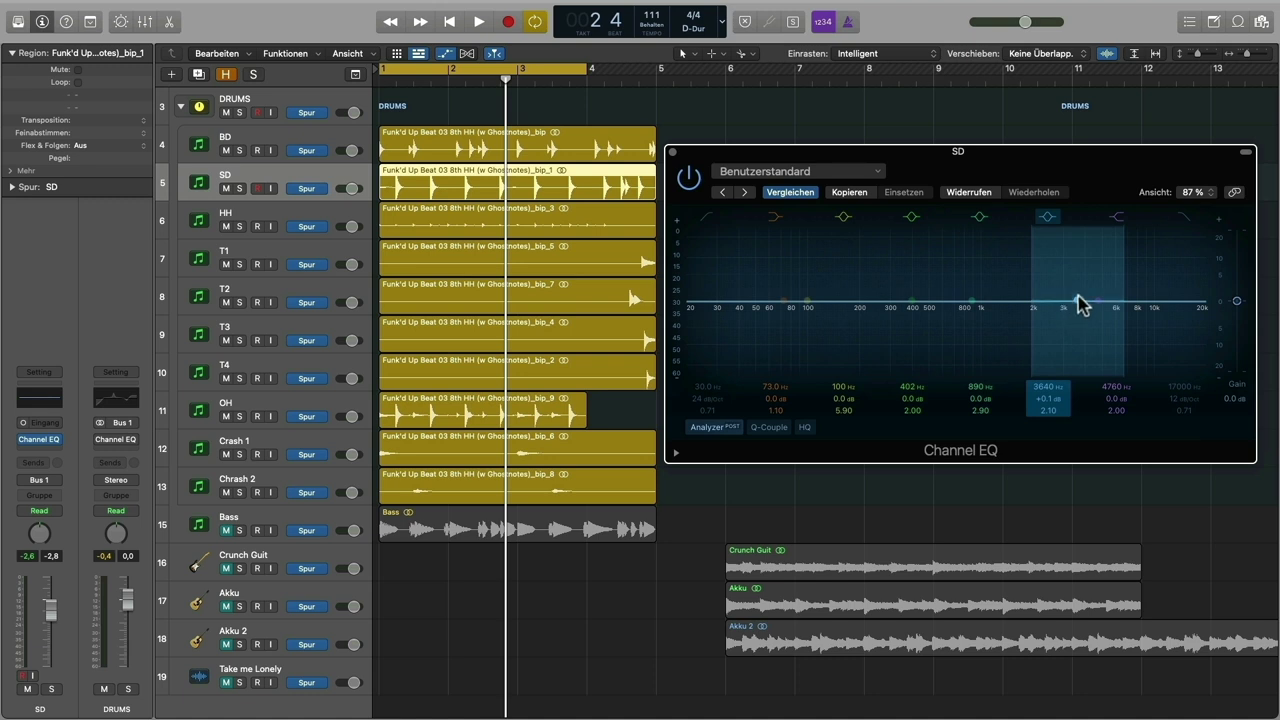
{"action": "key", "text": "space"}
{"action": "left_click_drag", "start_coordinate": [1078, 304], "coordinate": [1078, 274]}
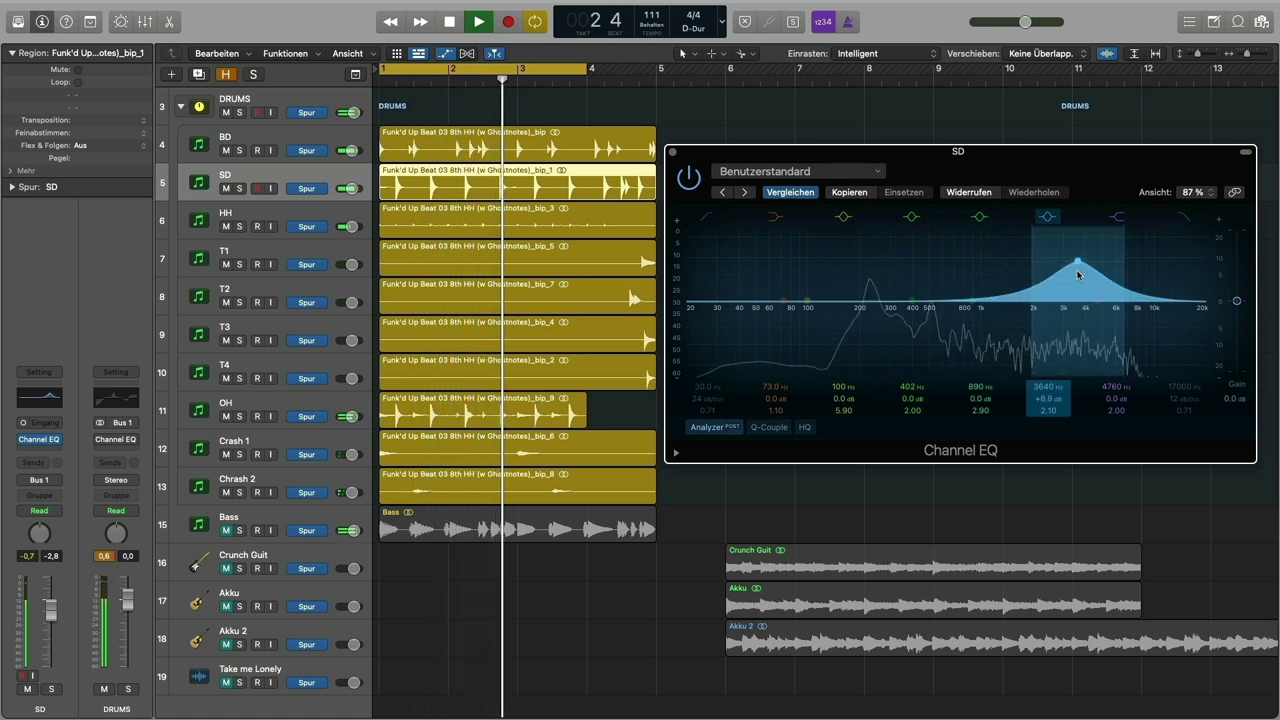
Step: Compare the snare's sound with its upper-mid boost bypassed and active during playback
{"action": "key", "text": "space"}
{"action": "key", "text": "space"}
{"action": "left_click", "coordinate": [690, 179]}
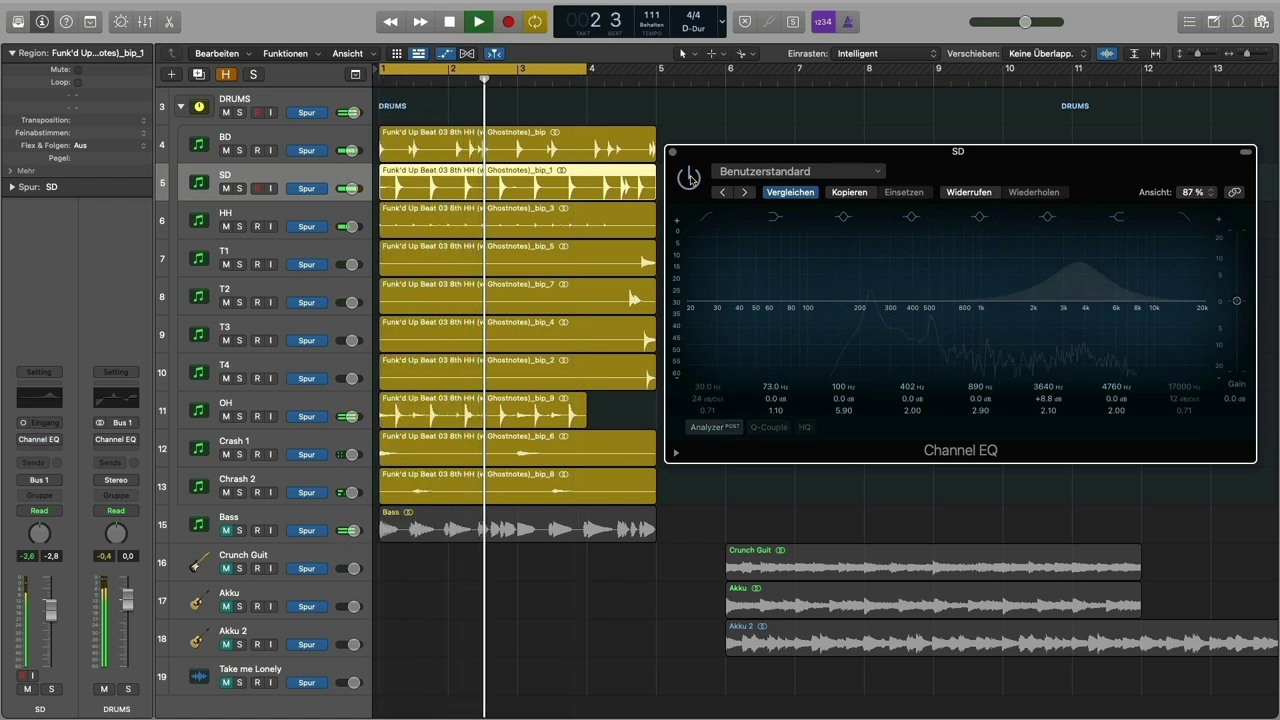
{"action": "left_click", "coordinate": [690, 179]}
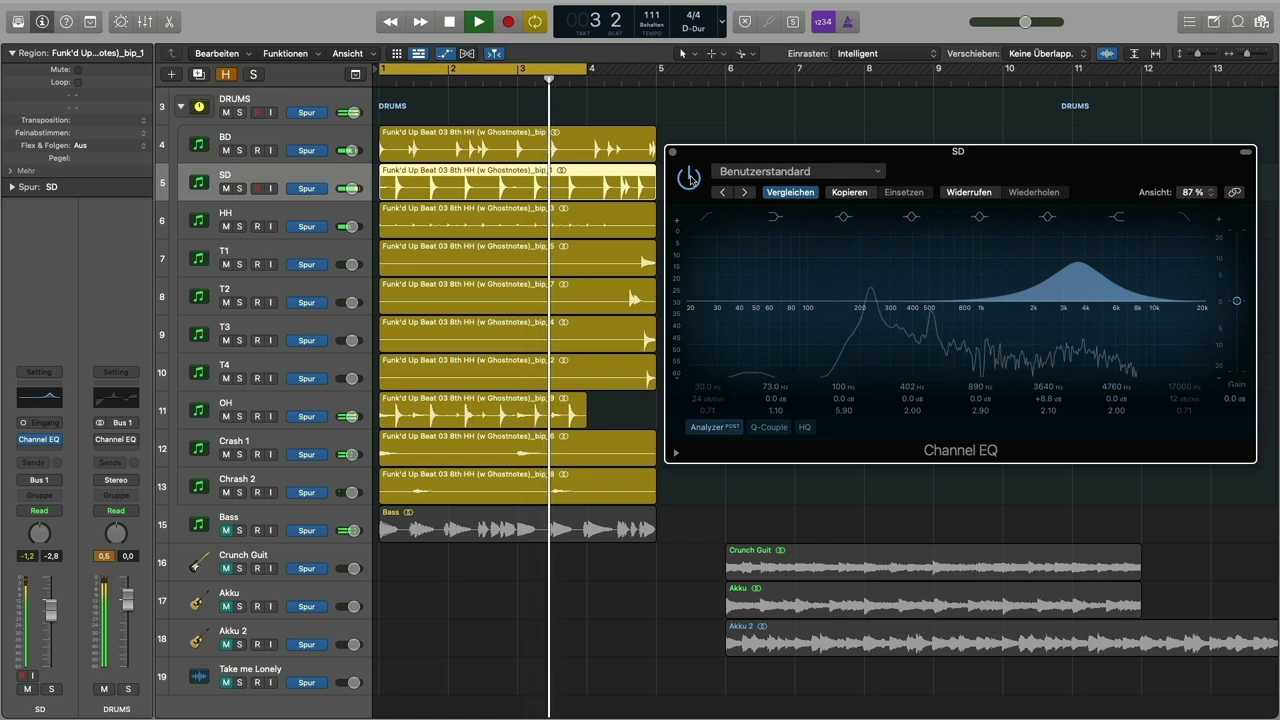
Step: Narrow the SD EQ's 3640 Hz bell to Q 3.80 and boost the low-mid bell to +5.4 dB at 230 Hz during playback
{"action": "key", "text": "space"}
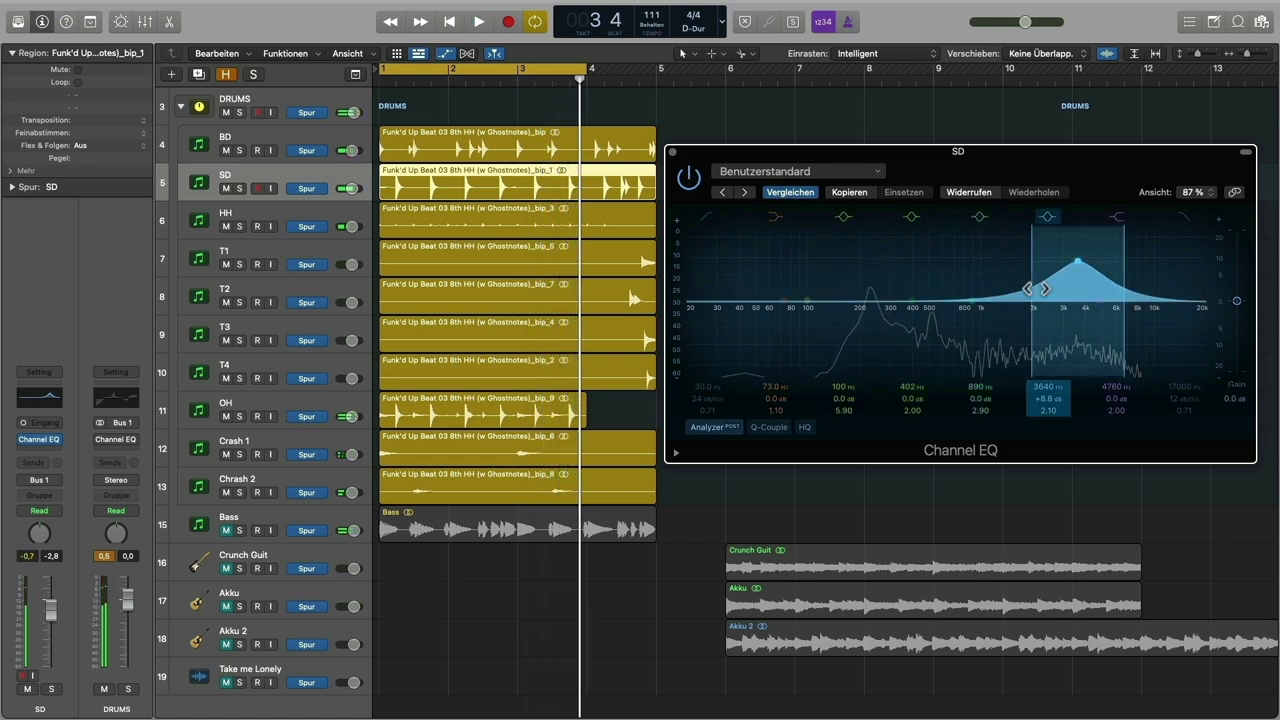
{"action": "scroll", "coordinate": [1077, 262], "scroll_direction": "up", "scroll_amount": 5}
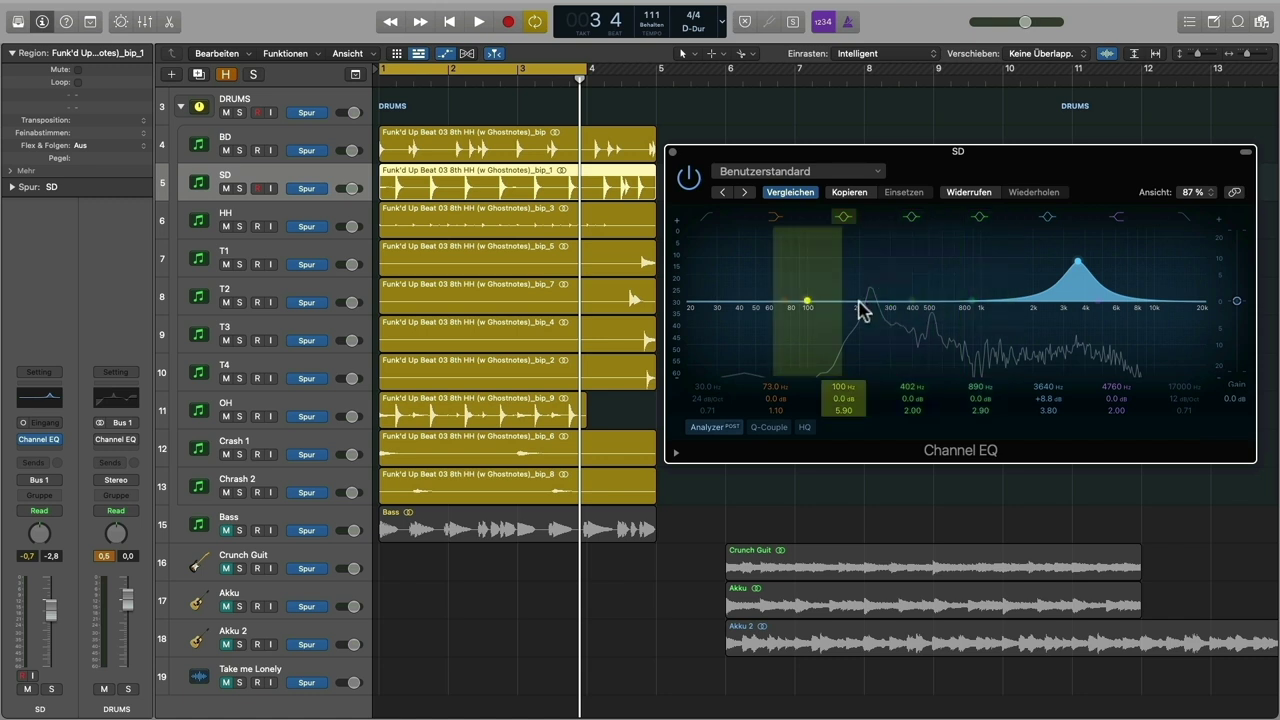
{"action": "left_click_drag", "start_coordinate": [916, 307], "coordinate": [872, 292]}
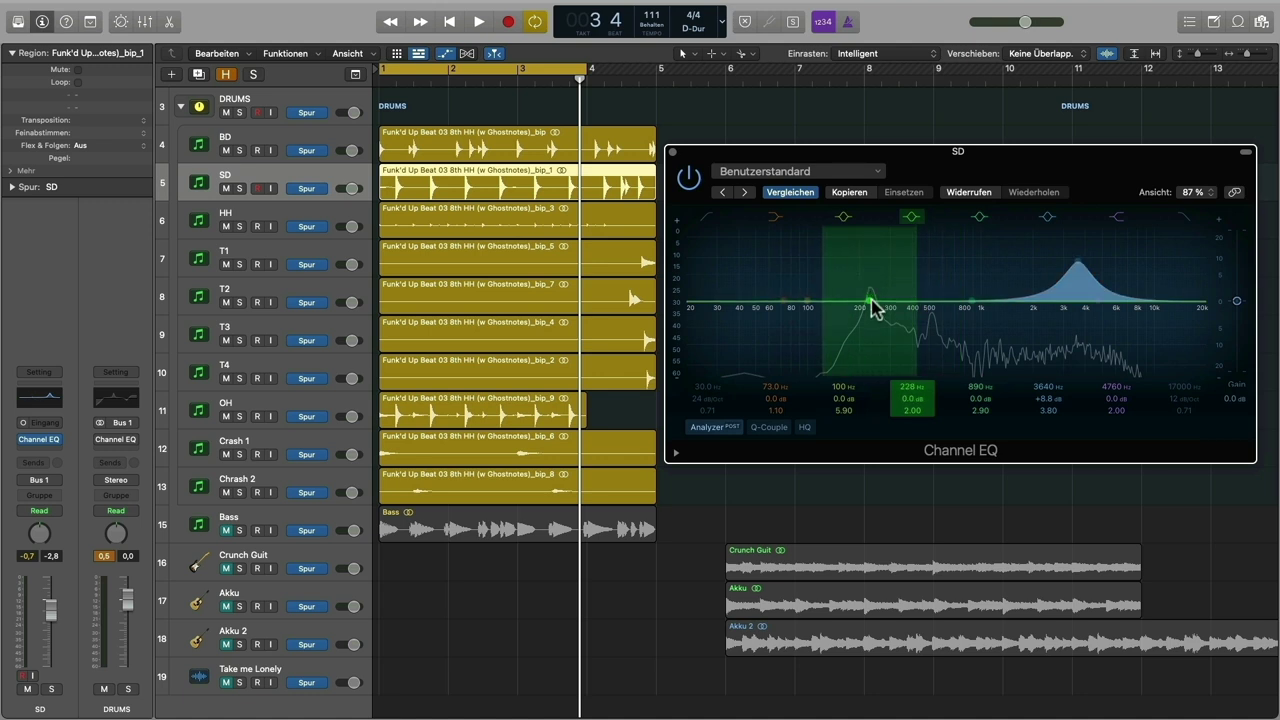
{"action": "key", "text": "space"}
{"action": "left_click_drag", "start_coordinate": [869, 303], "coordinate": [871, 289]}
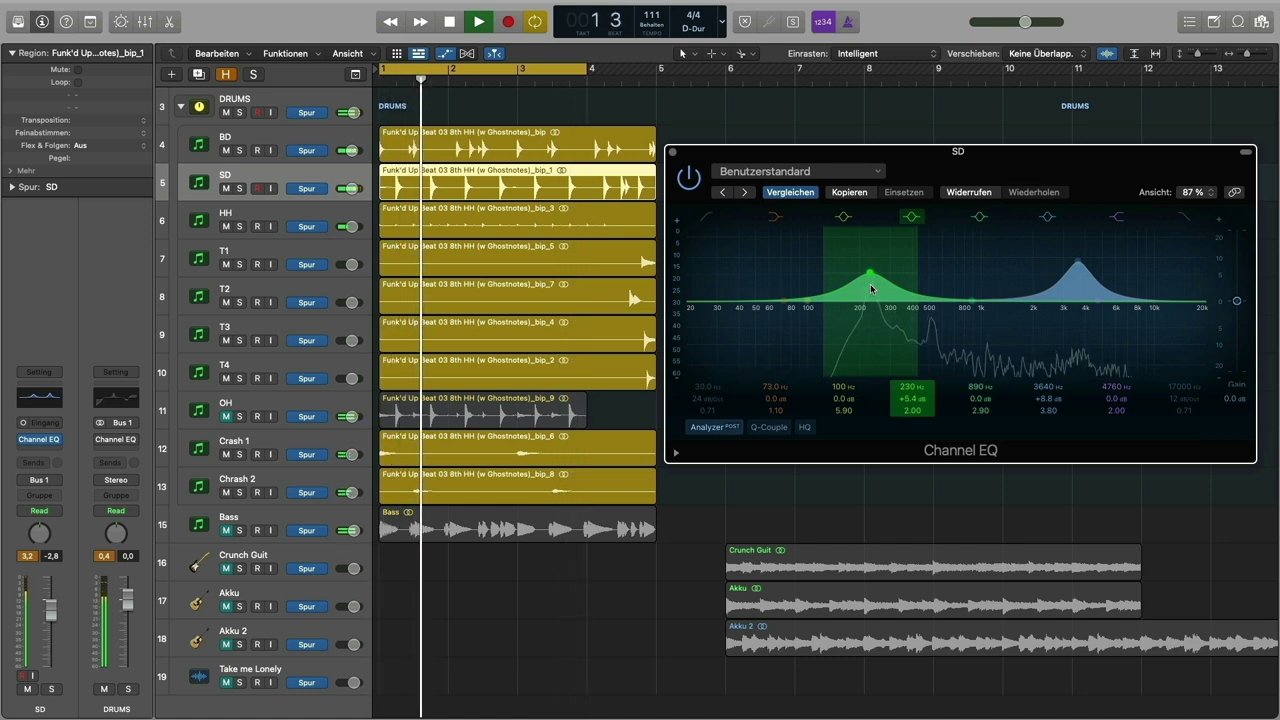
Step: Compare the snare with the whole EQ bypassed, stop playback and leave the EQ active
{"action": "left_click", "coordinate": [694, 187]}
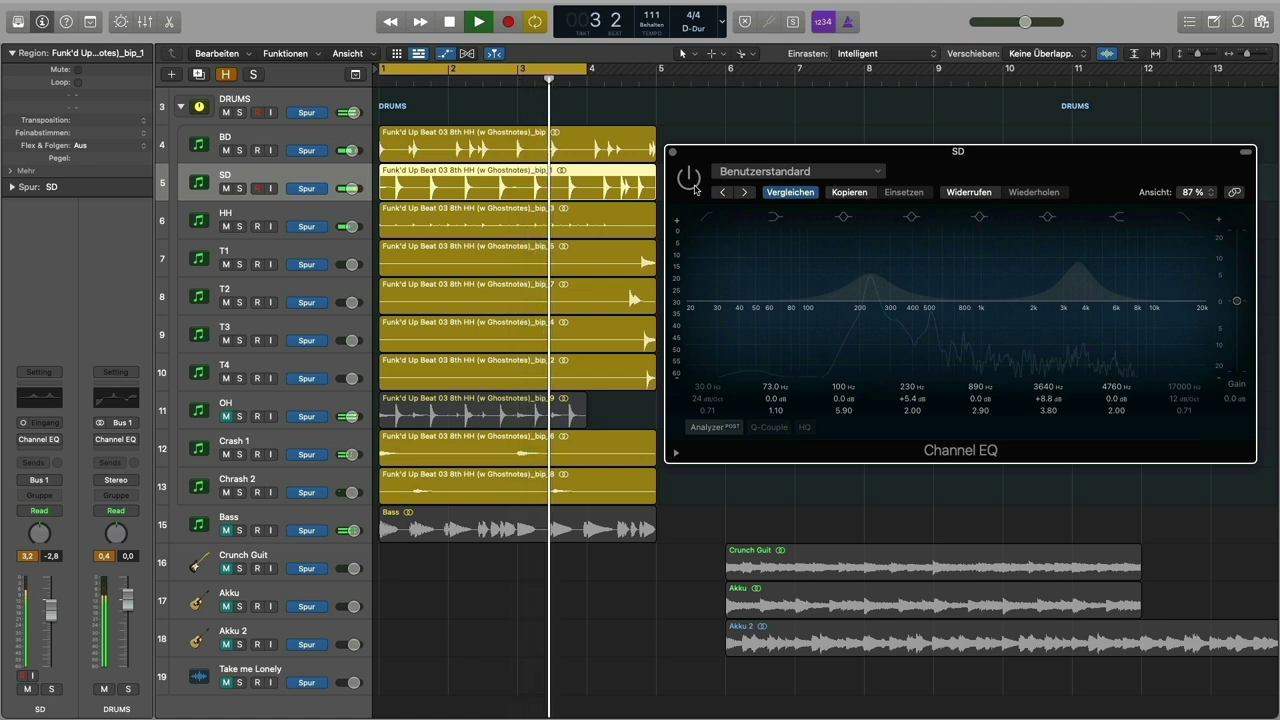
{"action": "key", "text": "space"}
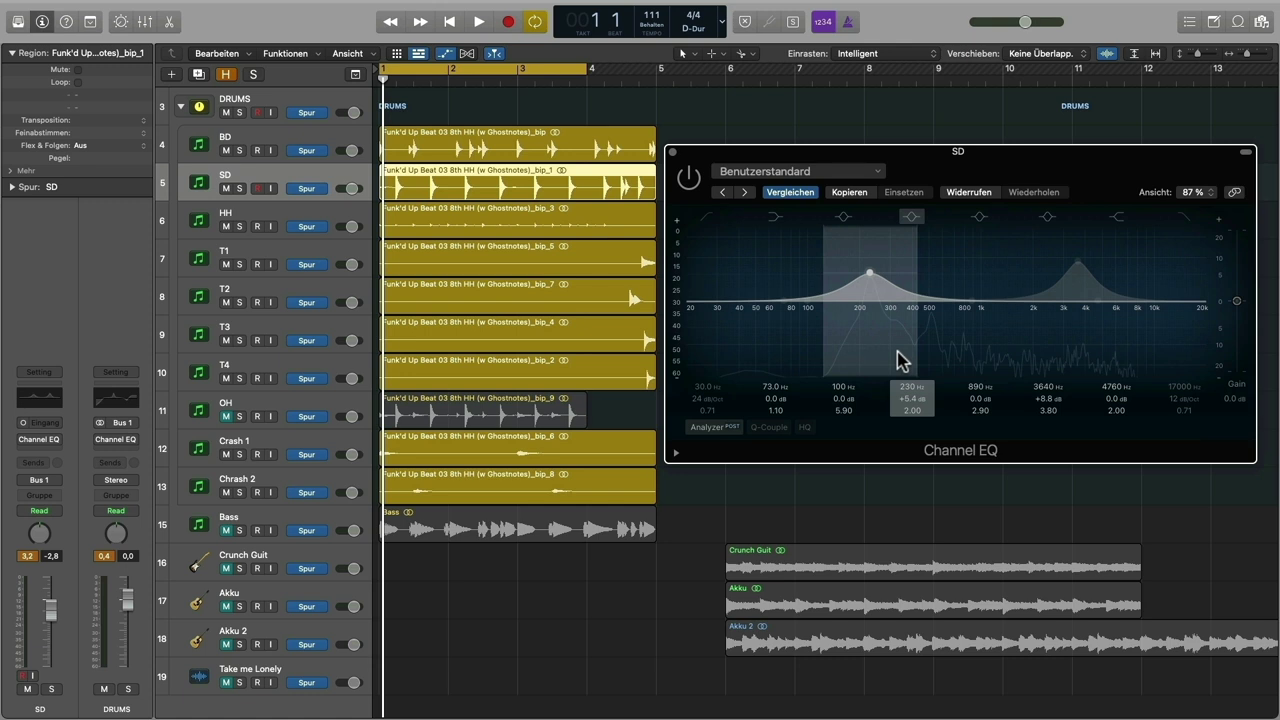
{"action": "left_click", "coordinate": [689, 179]}
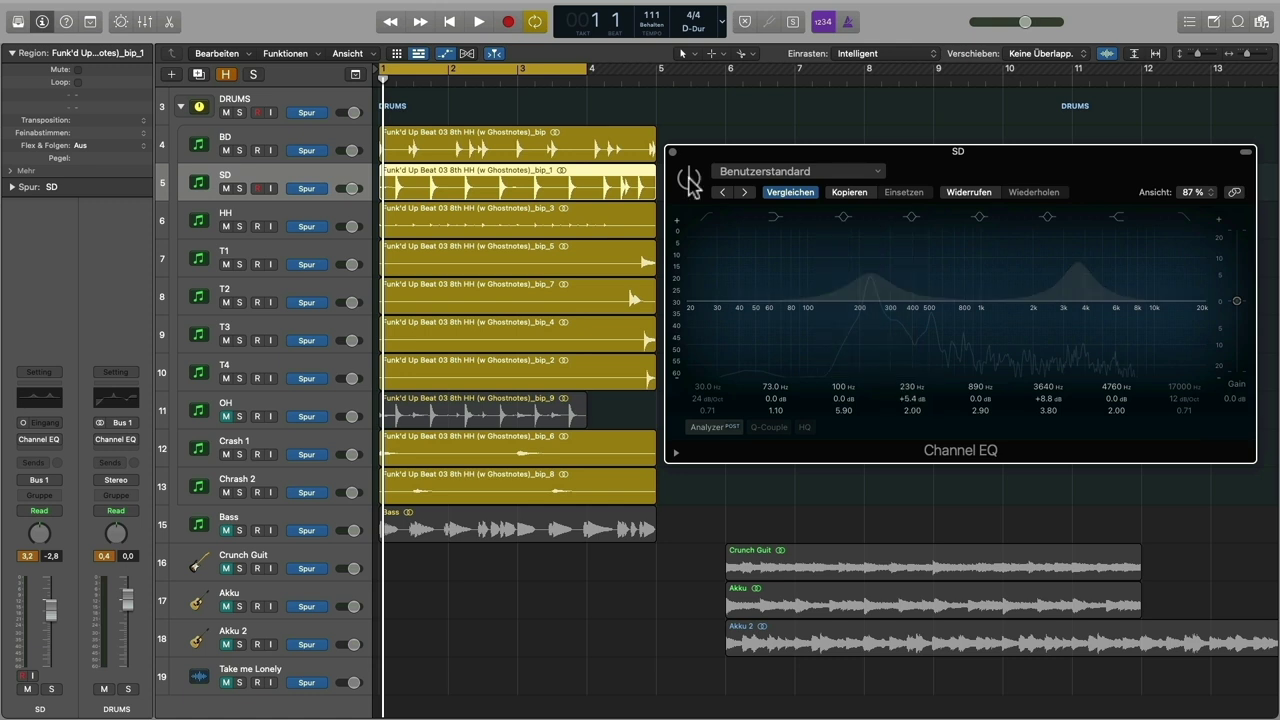
{"action": "left_click", "coordinate": [689, 180]}
Step: Narrow the SD EQ's 230 Hz bell to Q 5.30 and cut the mid bell to -6.0 dB at 710 Hz during playback
{"action": "left_click_drag", "start_coordinate": [912, 410], "coordinate": [912, 384]}
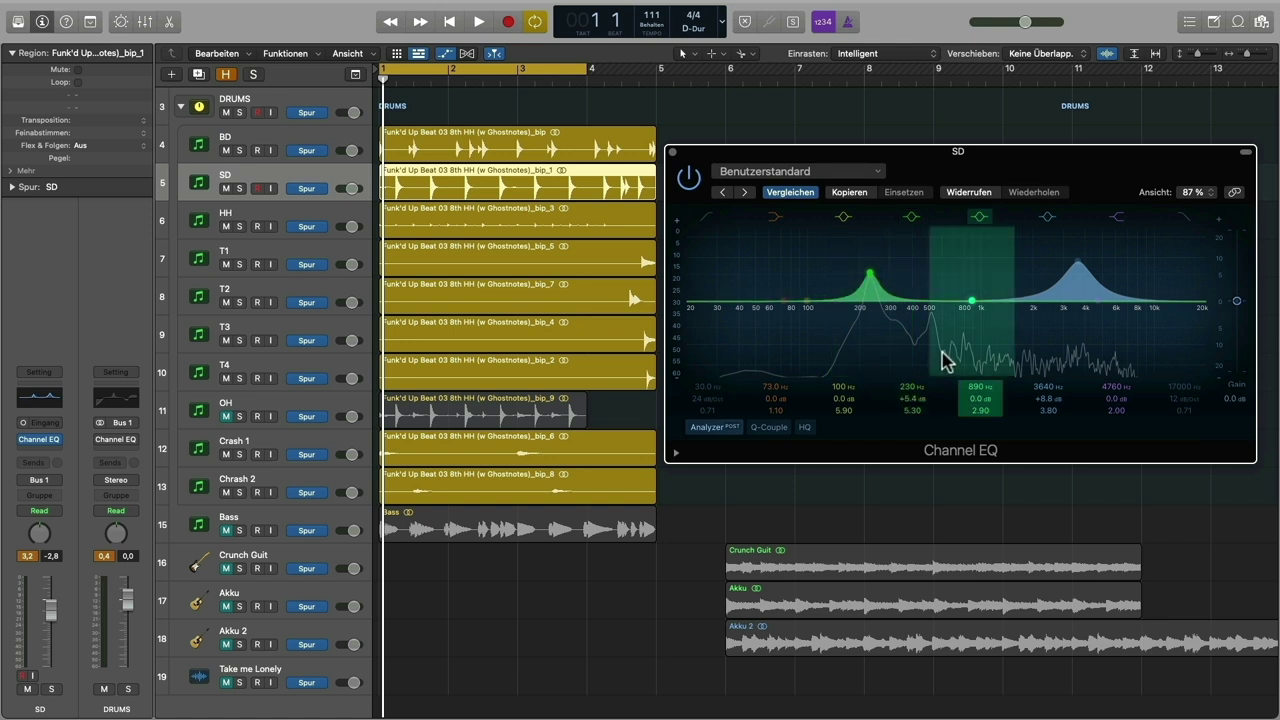
{"action": "left_click_drag", "start_coordinate": [970, 304], "coordinate": [953, 304]}
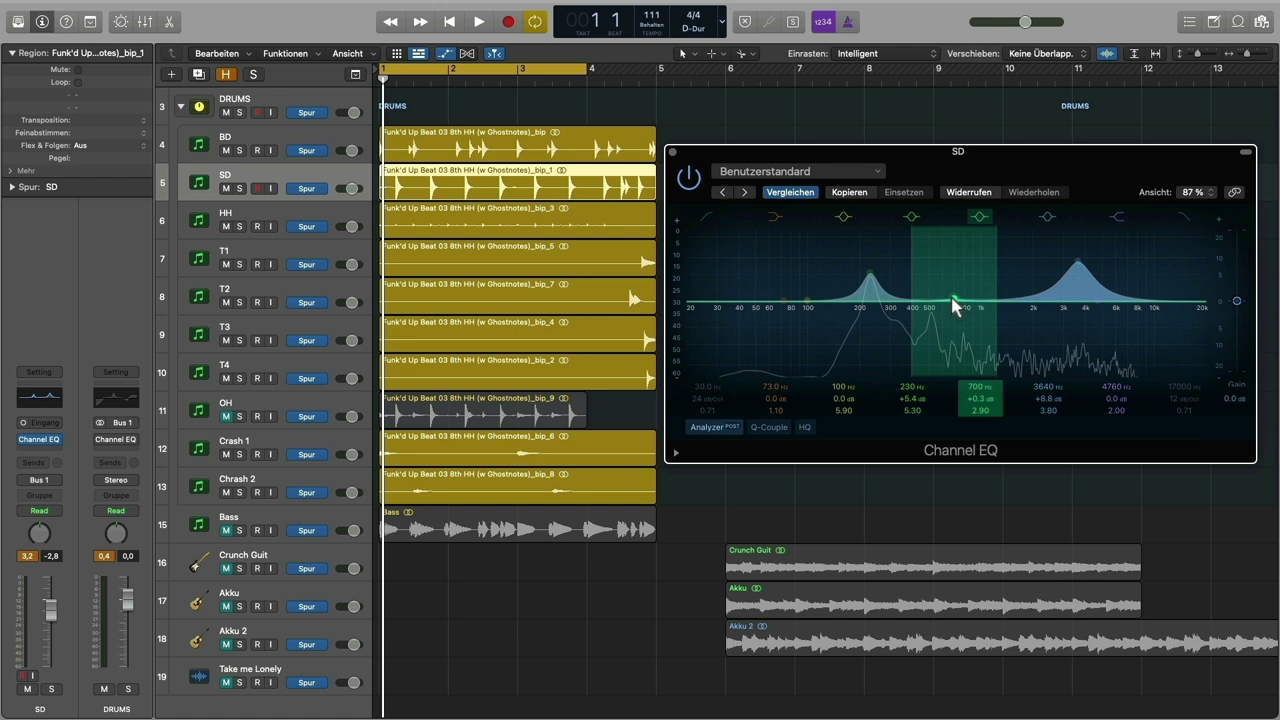
{"action": "left_click_drag", "start_coordinate": [952, 301], "coordinate": [953, 304]}
{"action": "key", "text": "space"}
{"action": "left_click_drag", "start_coordinate": [953, 305], "coordinate": [957, 323]}
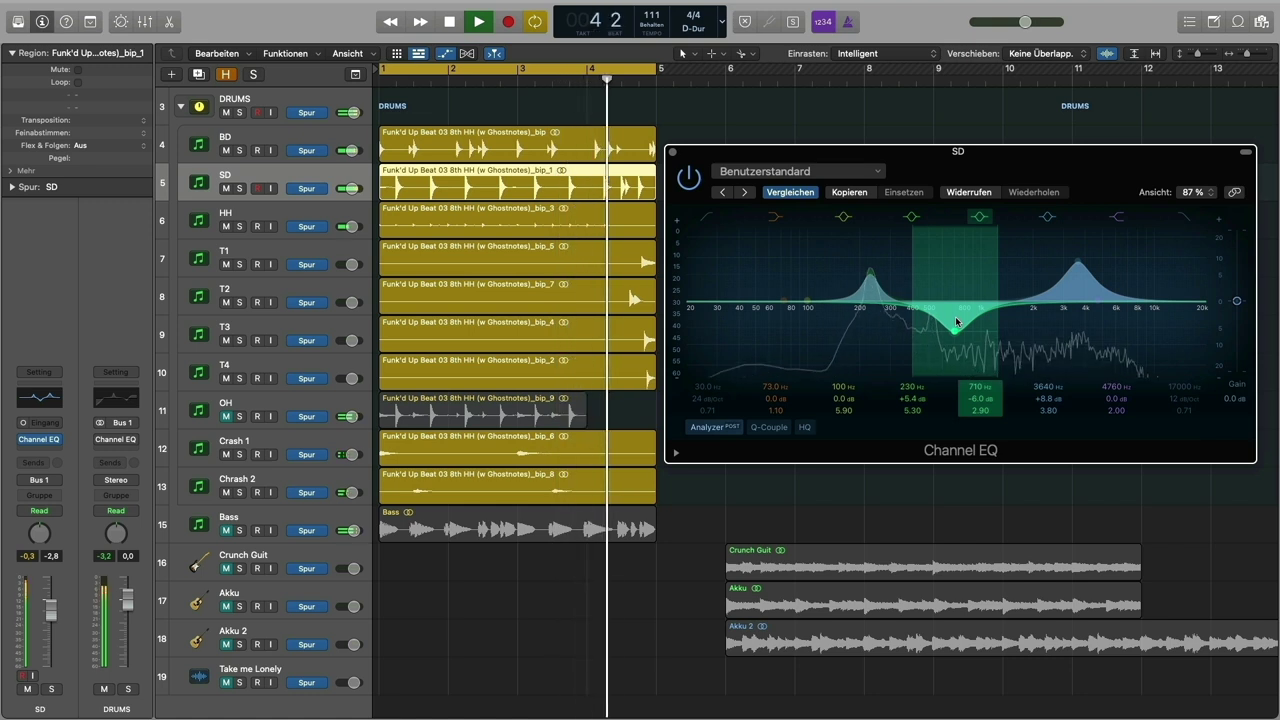
Step: Compare the snare with and without the added 710 Hz cut and both boosts by bypassing the EQ, and stop playback
{"action": "left_click", "coordinate": [689, 178]}
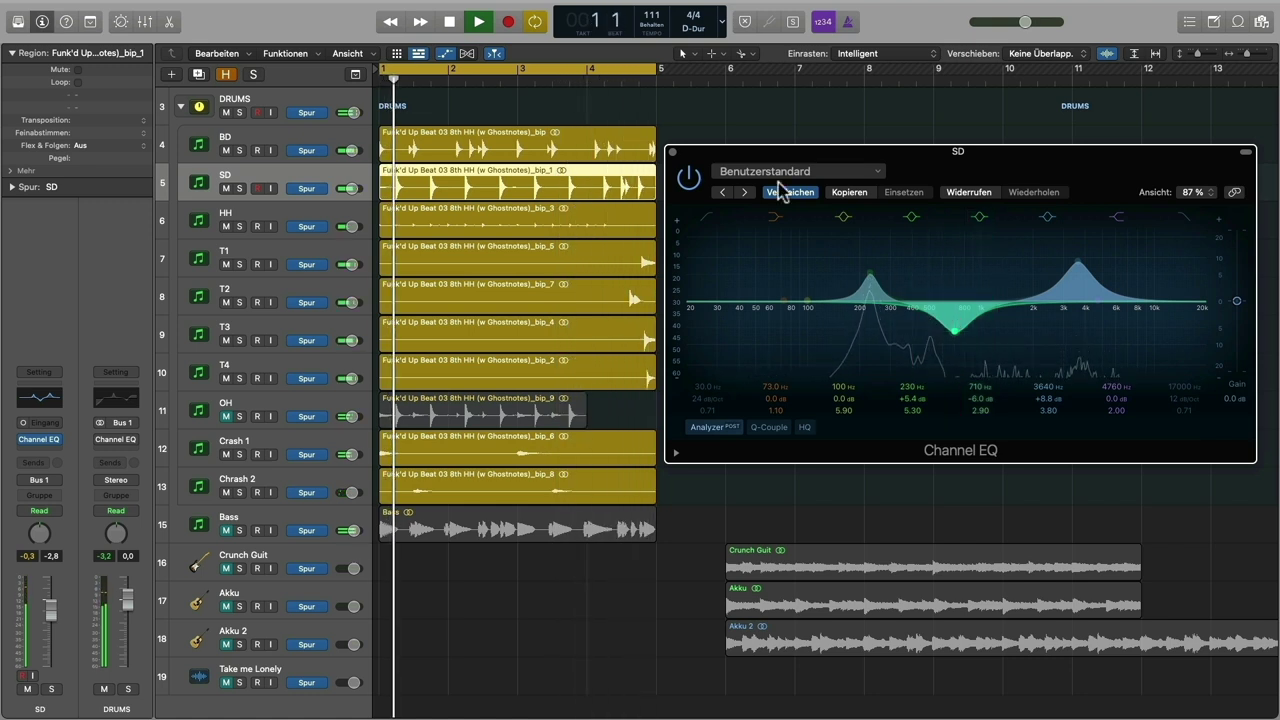
{"action": "left_click", "coordinate": [689, 178]}
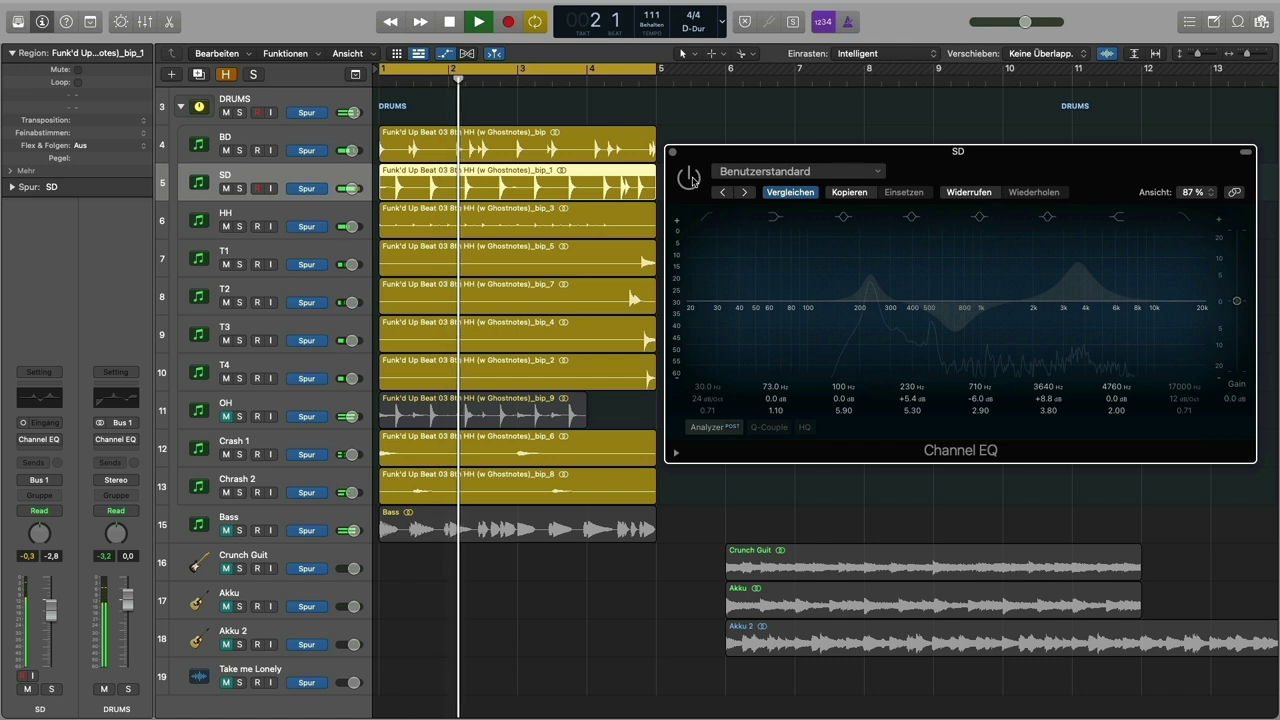
{"action": "left_click", "coordinate": [690, 178]}
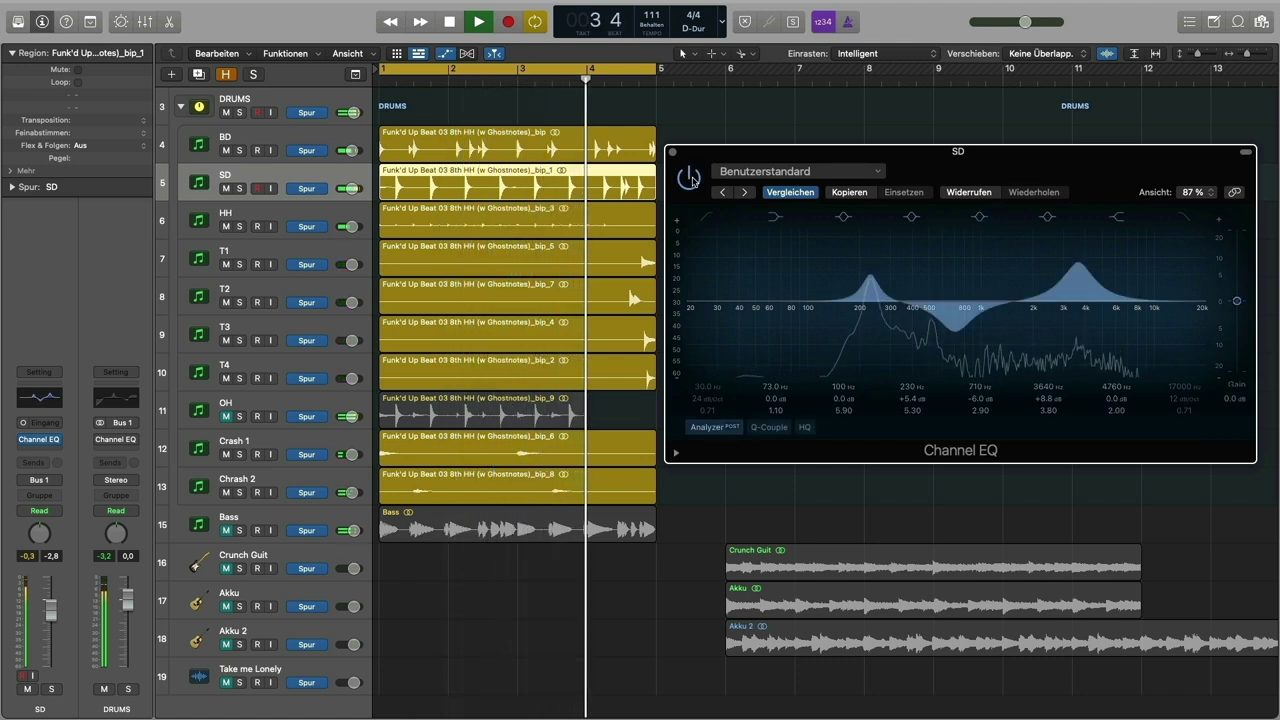
{"action": "left_click", "coordinate": [886, 400]}
{"action": "key", "text": "space"}
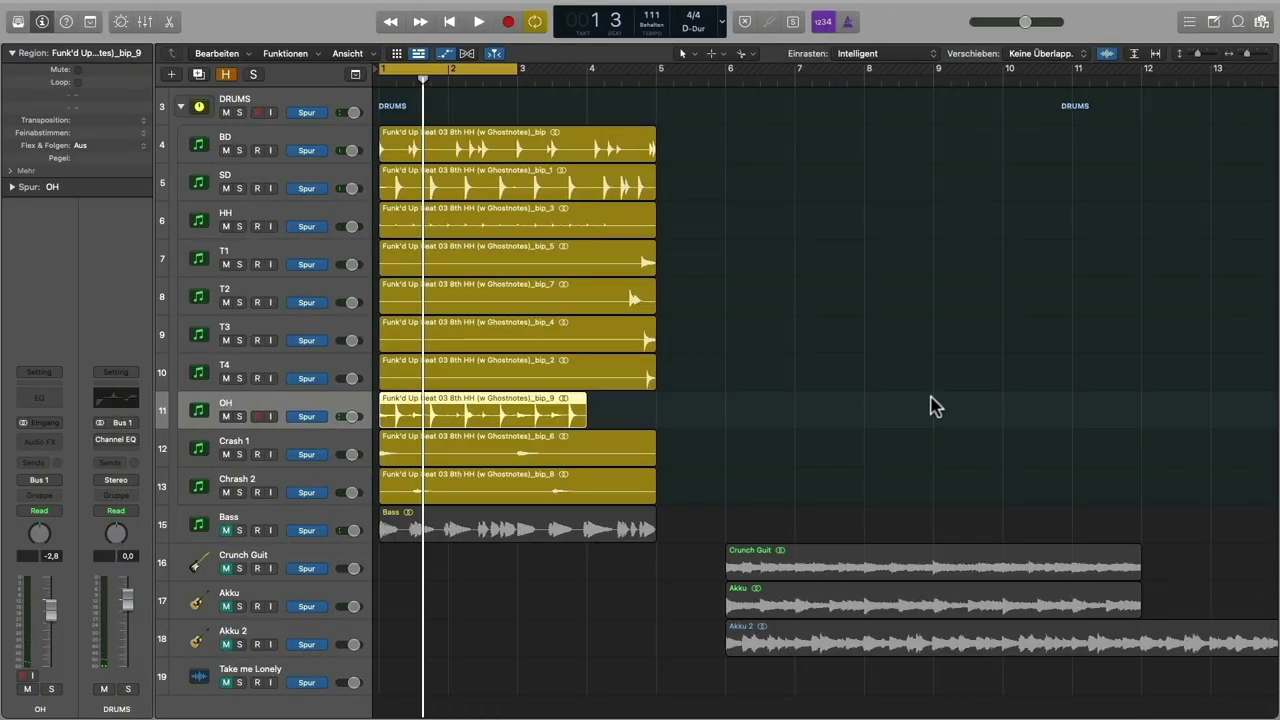
Step: Insert a Channel EQ on the OH track and boost its high shelf to +8.2 dB at 7750 Hz during playback
{"action": "left_click", "coordinate": [45, 403]}
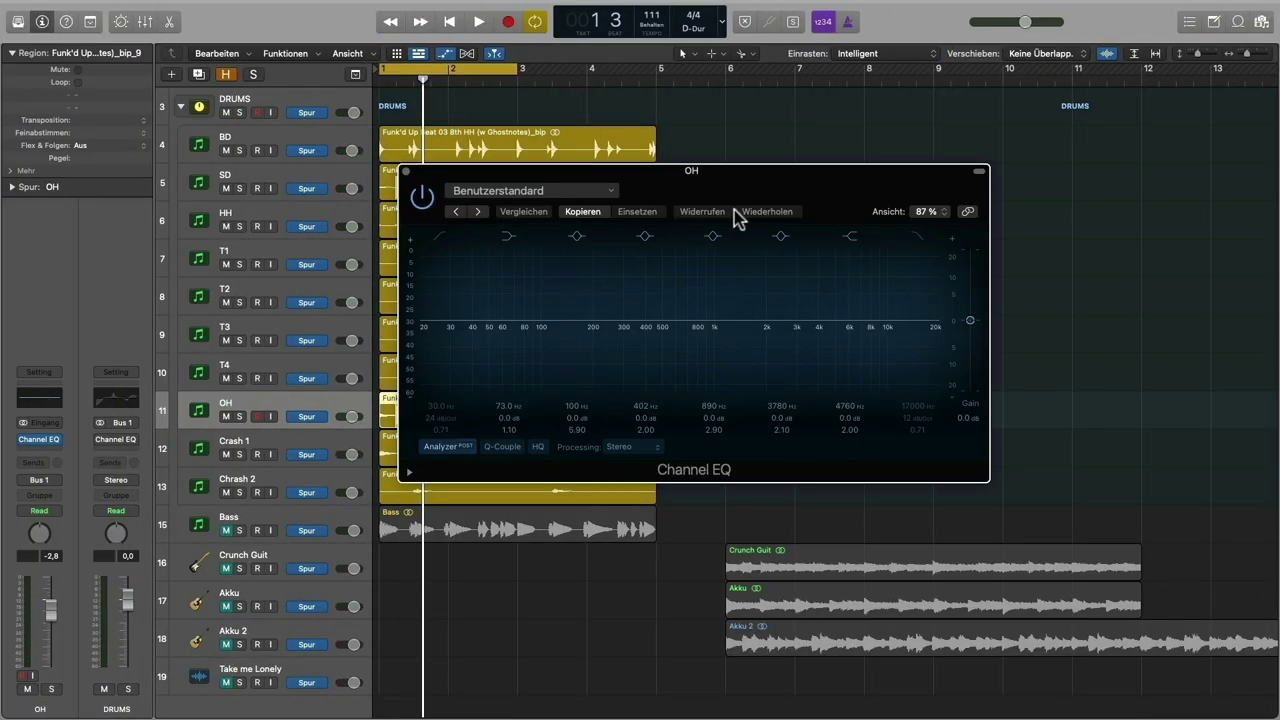
{"action": "left_click_drag", "start_coordinate": [849, 180], "coordinate": [1040, 150]}
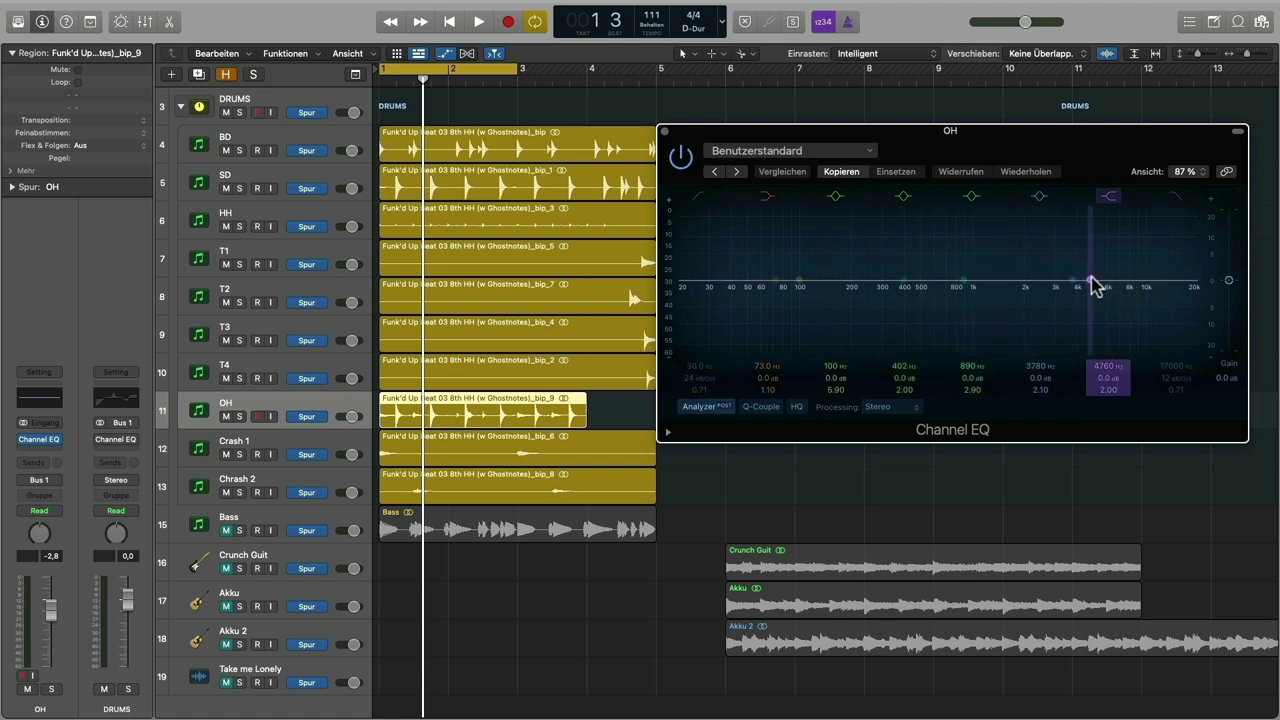
{"action": "left_click_drag", "start_coordinate": [1090, 280], "coordinate": [1115, 290]}
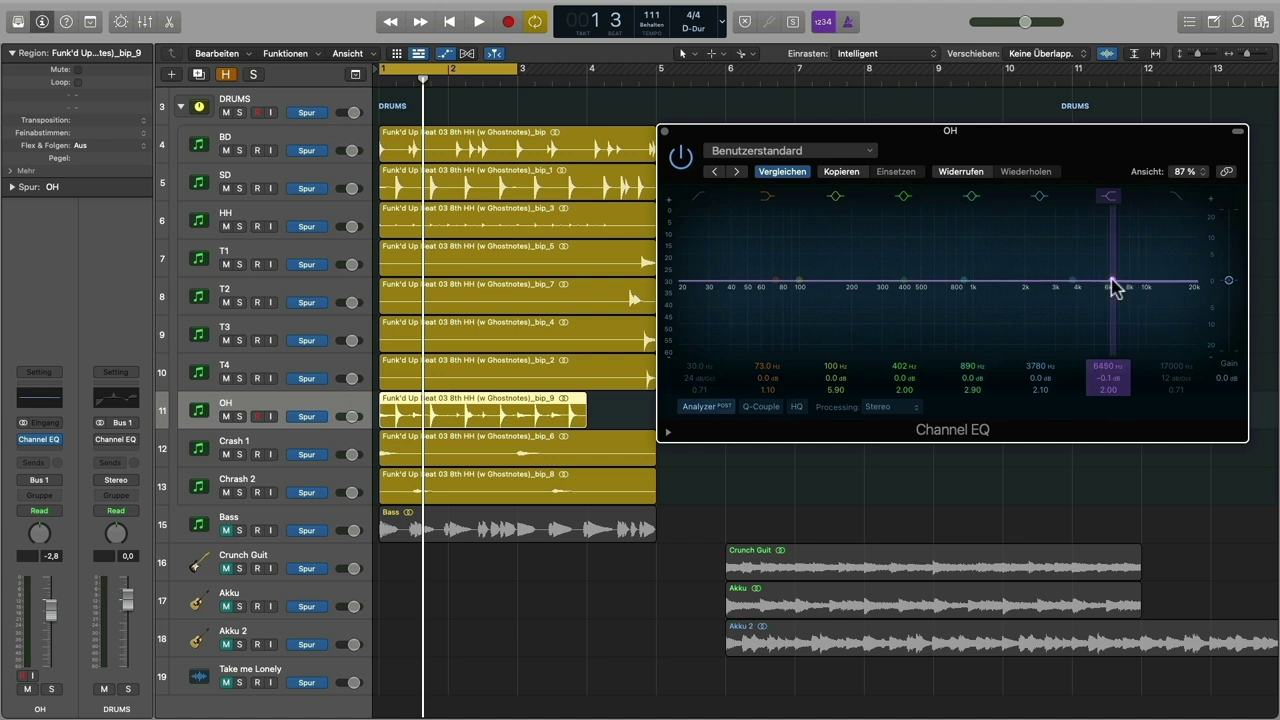
{"action": "key", "text": "space"}
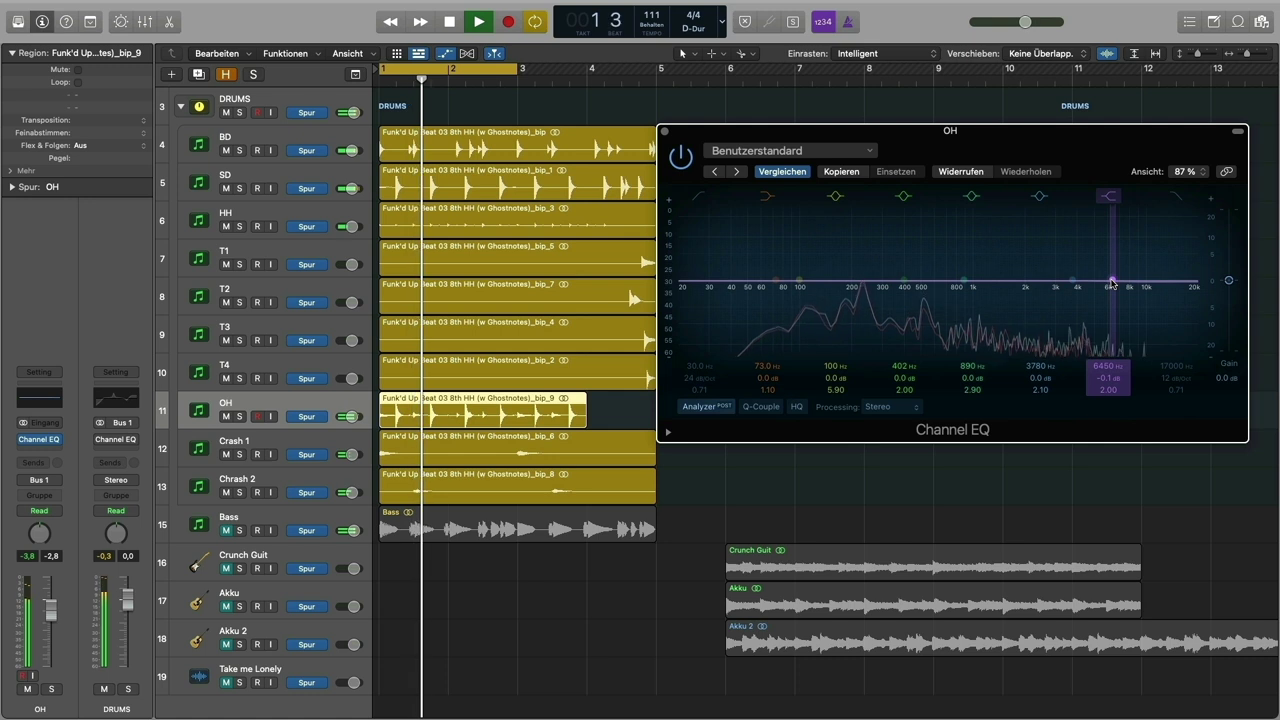
{"action": "left_click_drag", "start_coordinate": [1112, 282], "coordinate": [1130, 262]}
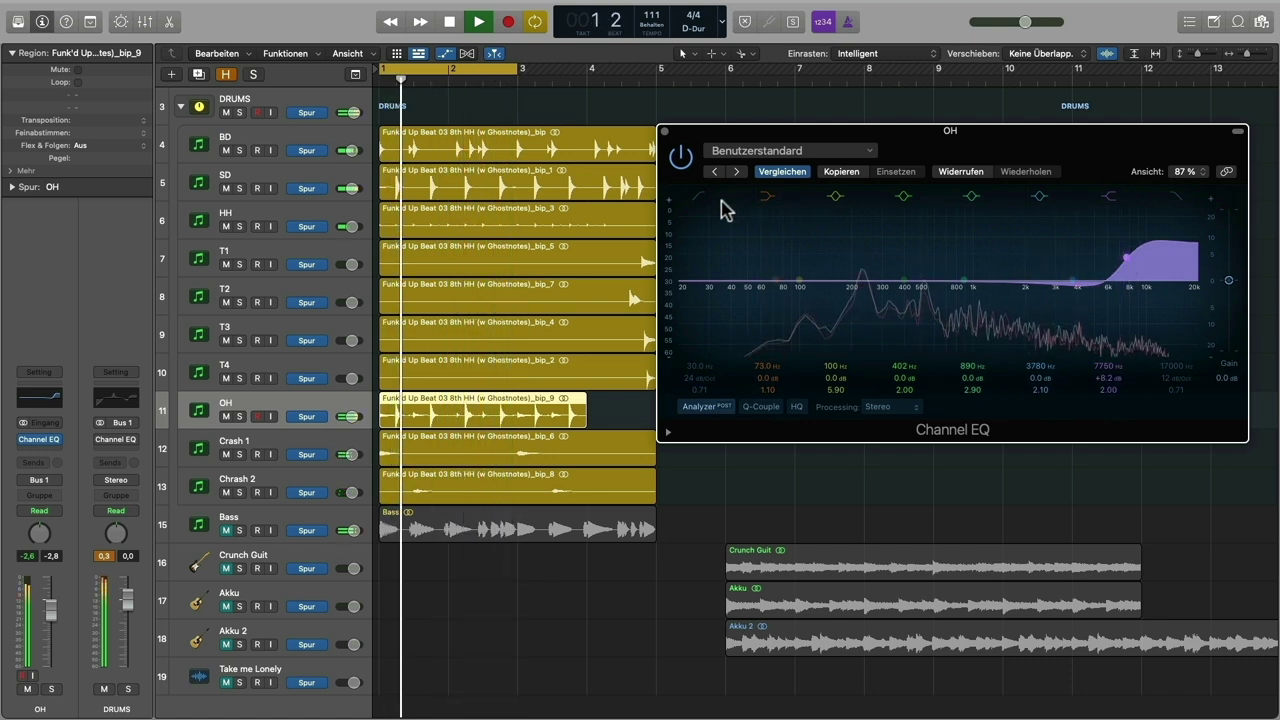
Step: Compare the overheads with the Channel EQ bypassed and active while the loop plays
{"action": "left_click", "coordinate": [682, 158]}
{"action": "left_click", "coordinate": [683, 159]}
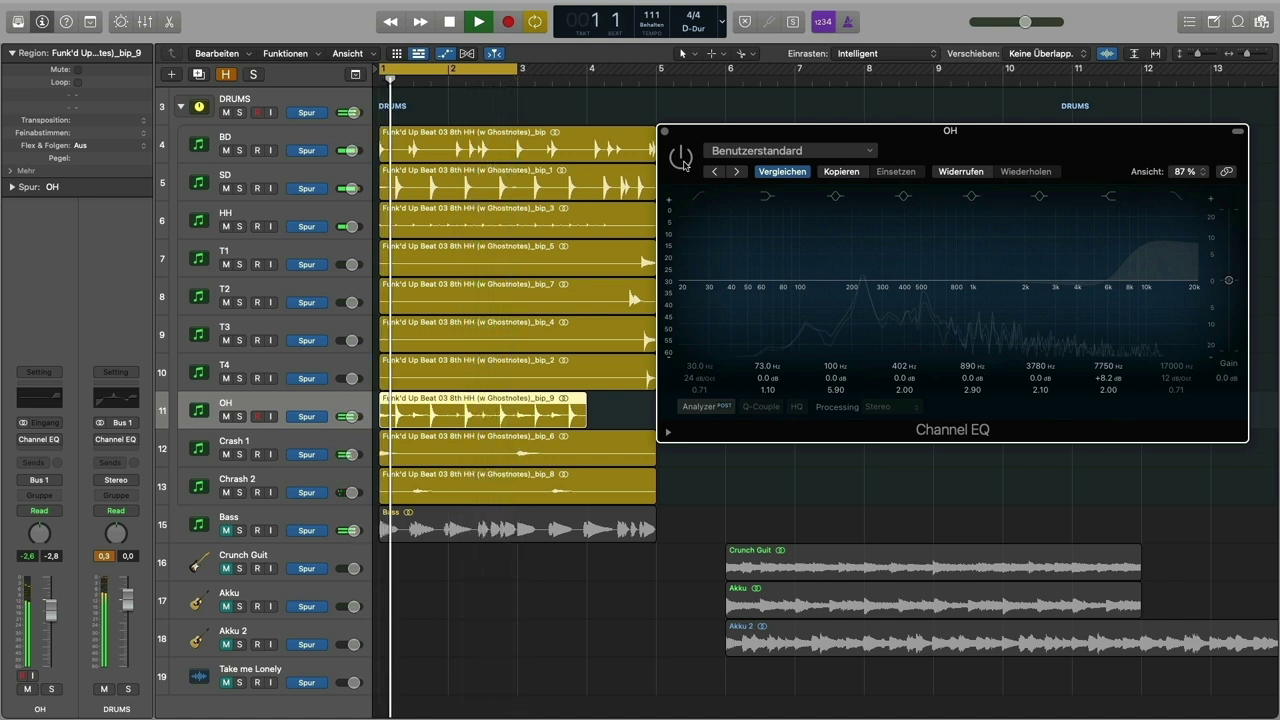
{"action": "left_click", "coordinate": [682, 158]}
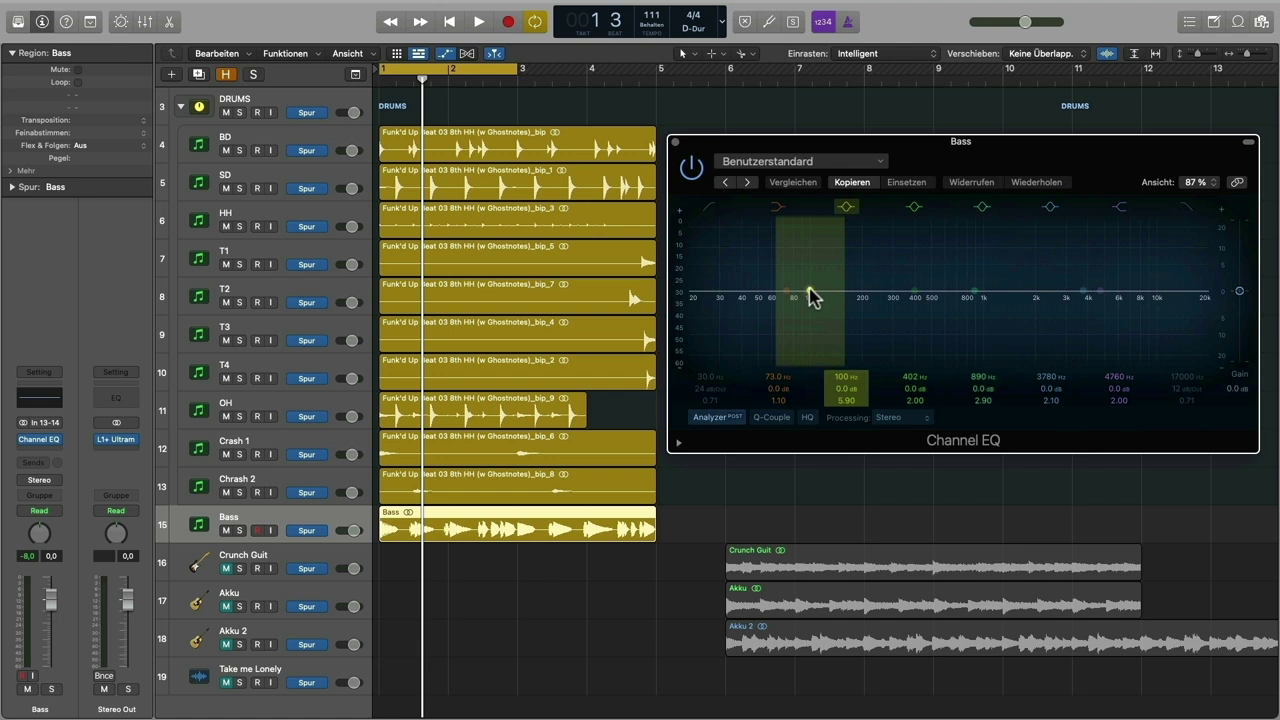
Step: Boost the Bass EQ's low bell to +5.9 dB at 117 Hz with Q 2.50 during playback
{"action": "key", "text": "space"}
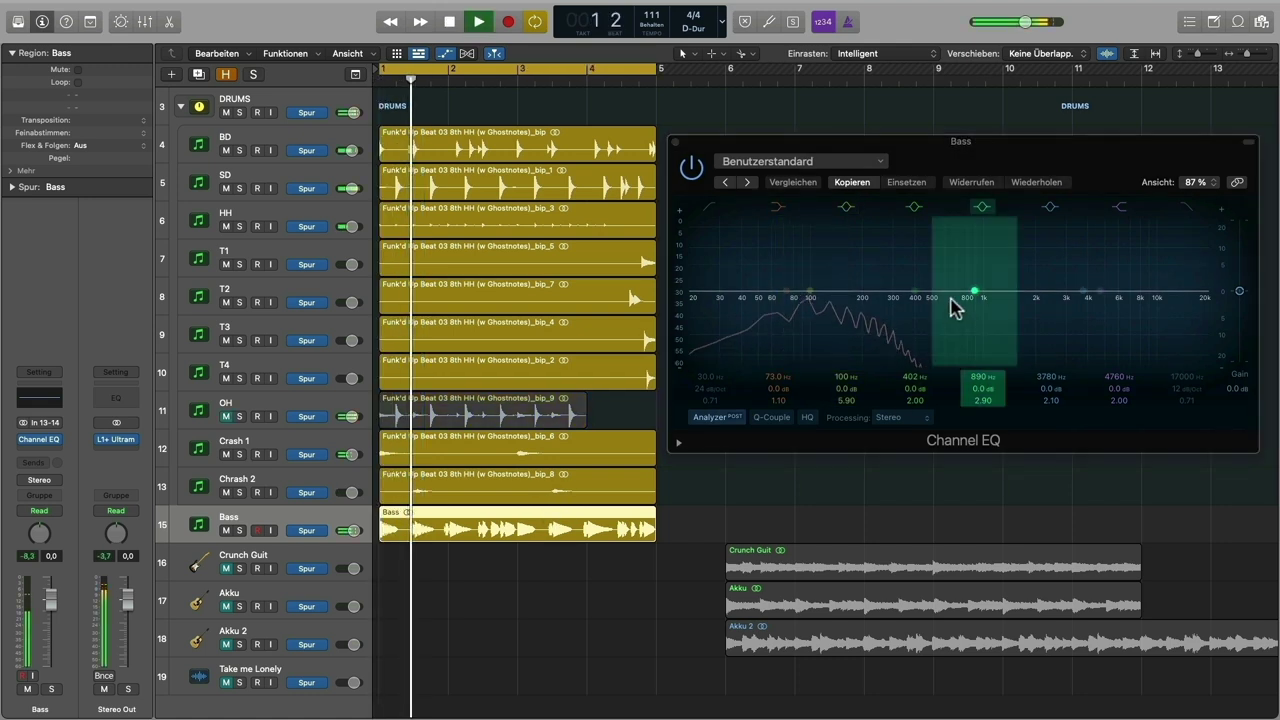
{"action": "left_click_drag", "start_coordinate": [812, 291], "coordinate": [817, 267]}
{"action": "left_click_drag", "start_coordinate": [846, 400], "coordinate": [846, 434]}
{"action": "left_click_drag", "start_coordinate": [817, 264], "coordinate": [821, 265]}
Step: Compare the bass with the 117 Hz boost bypassed and active, and stop playback
{"action": "left_click", "coordinate": [694, 170]}
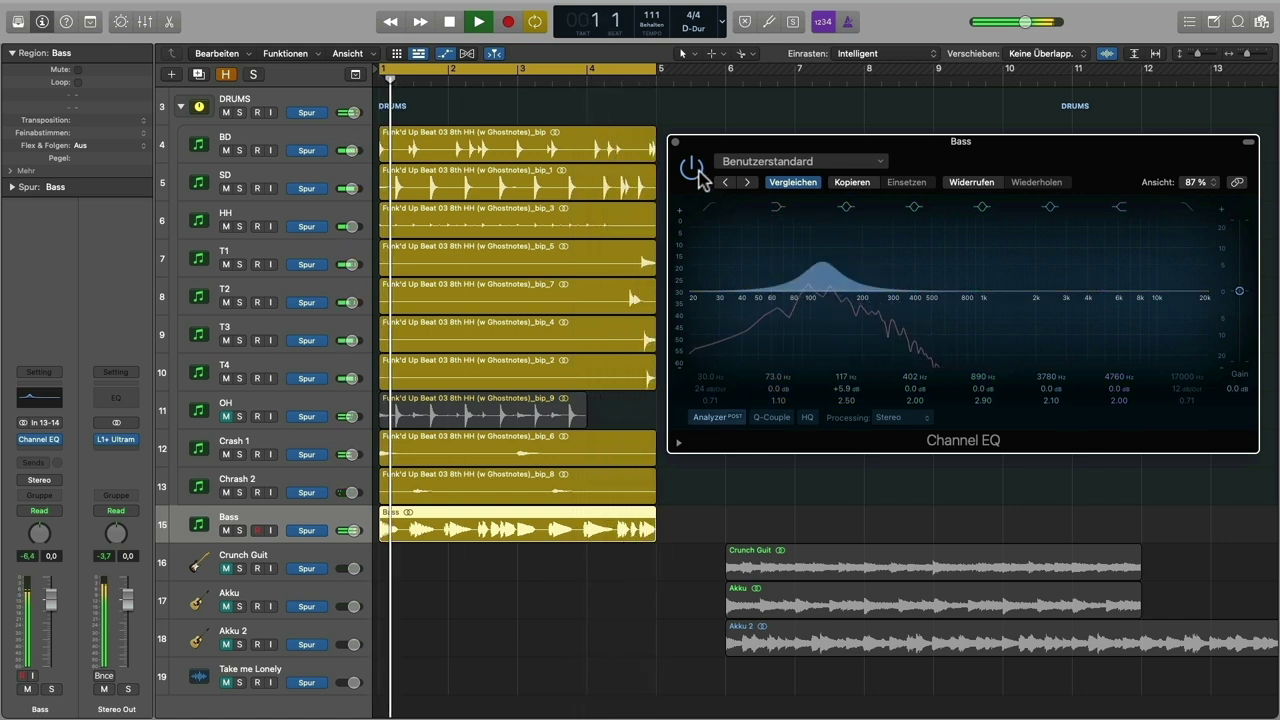
{"action": "left_click", "coordinate": [697, 172]}
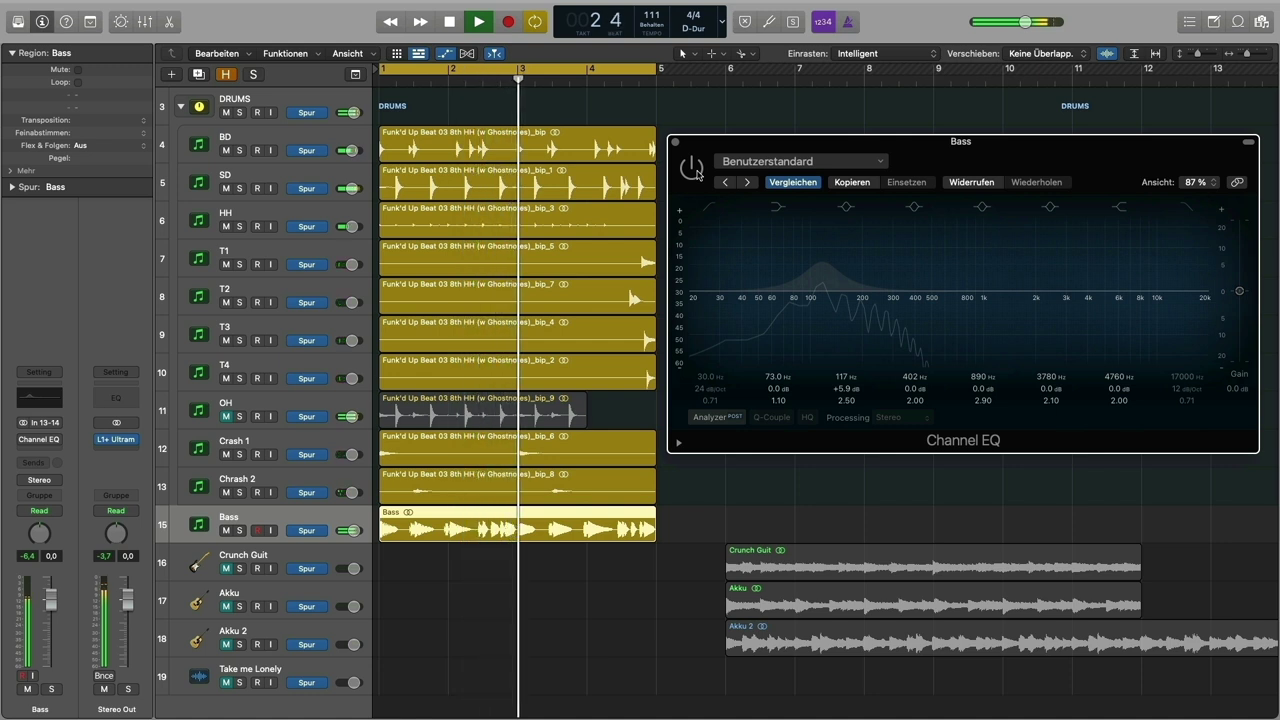
{"action": "left_click", "coordinate": [695, 172]}
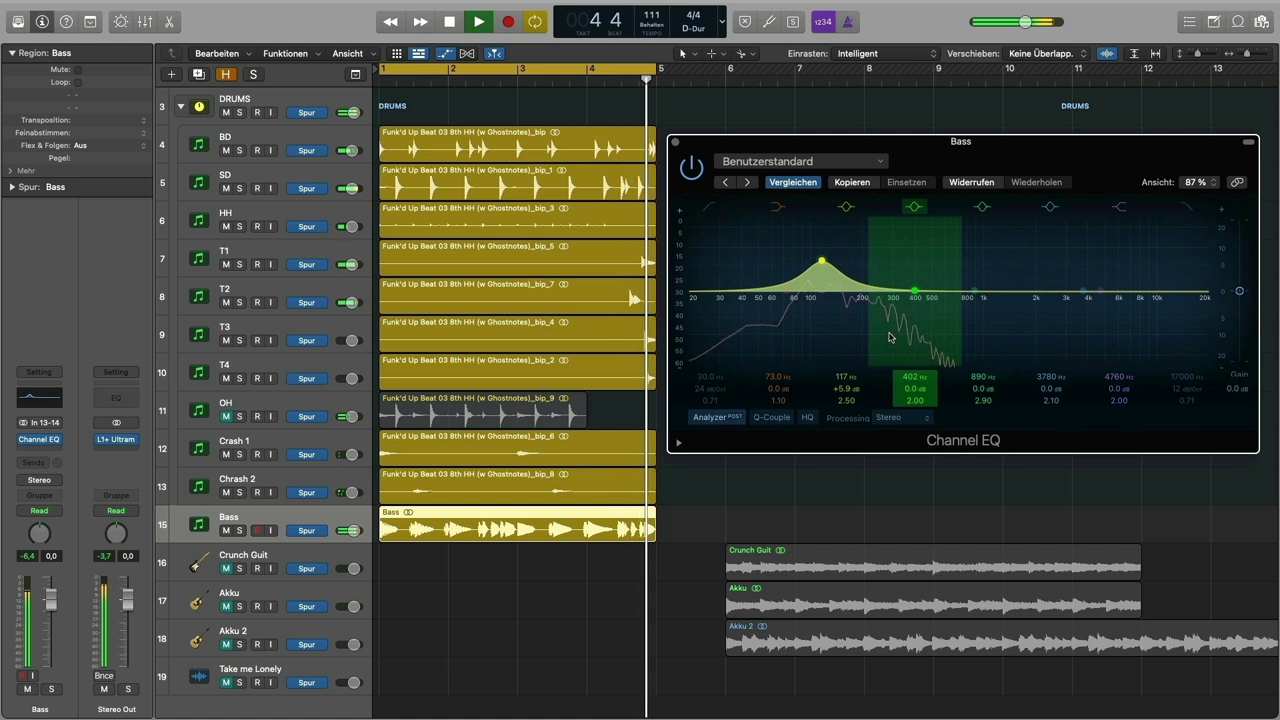
{"action": "key", "text": "space"}
Step: Boost the Bass EQ's mid bell to +6.7 dB at 825 Hz while the loop plays
{"action": "left_click", "coordinate": [973, 292]}
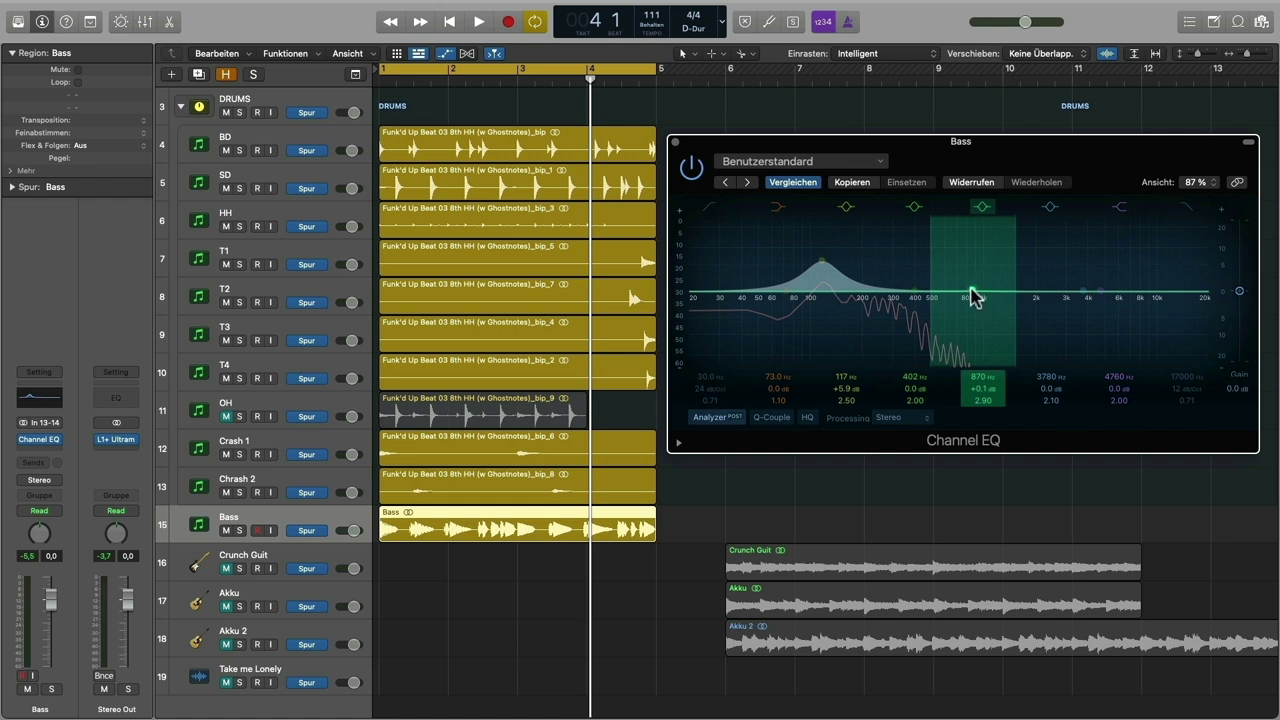
{"action": "key", "text": "space"}
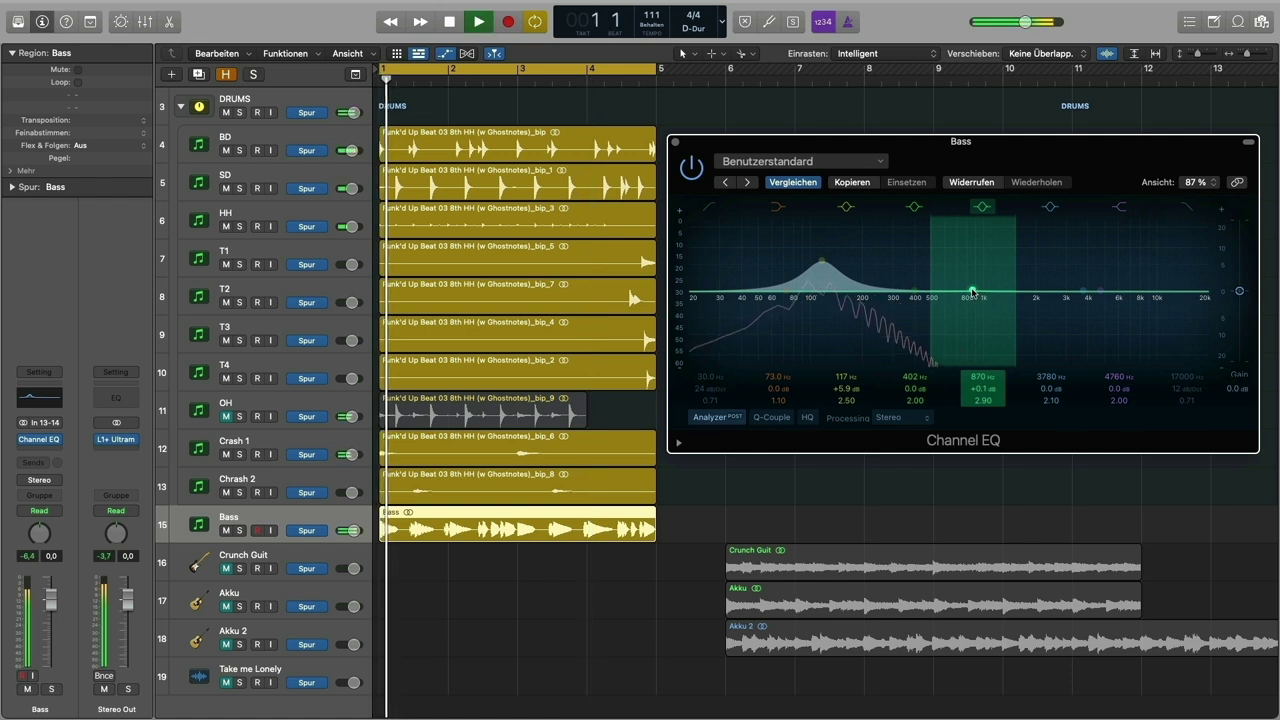
{"action": "left_click_drag", "start_coordinate": [973, 292], "coordinate": [968, 258]}
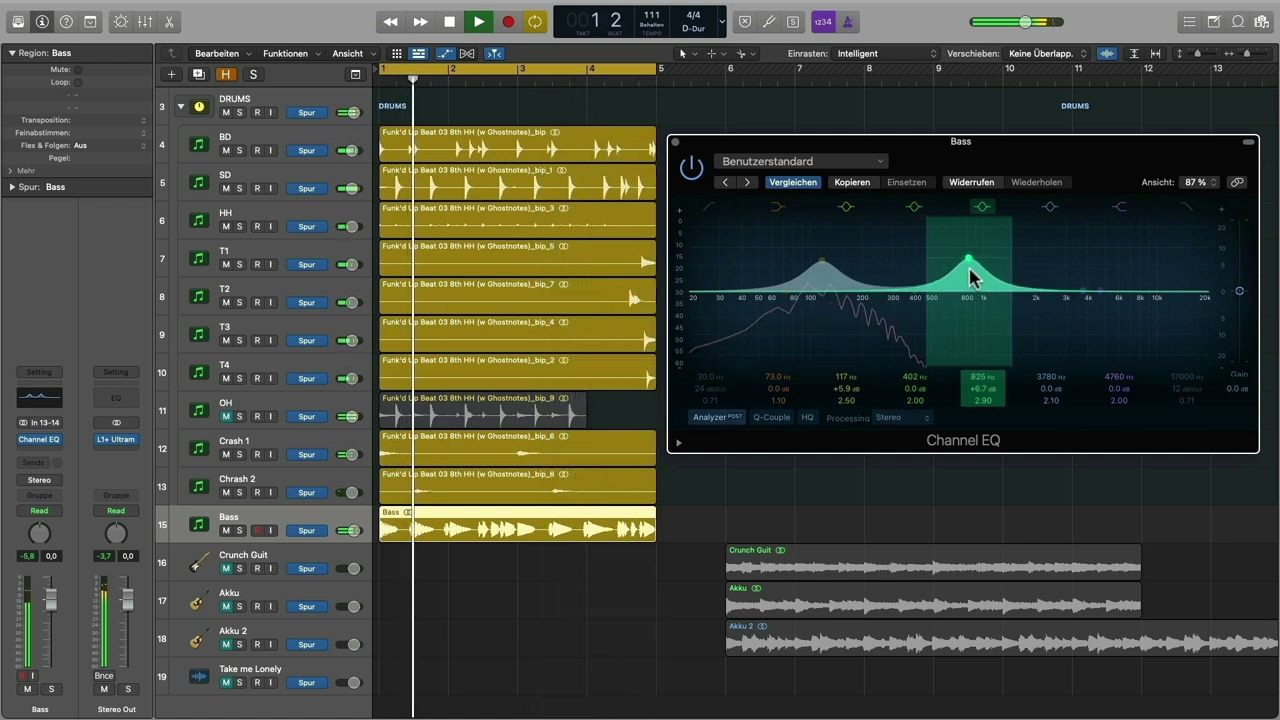
Step: Compare the bass with and without the 117 Hz and 825 Hz boosts by bypassing the EQ, and stop playback
{"action": "left_click", "coordinate": [689, 170]}
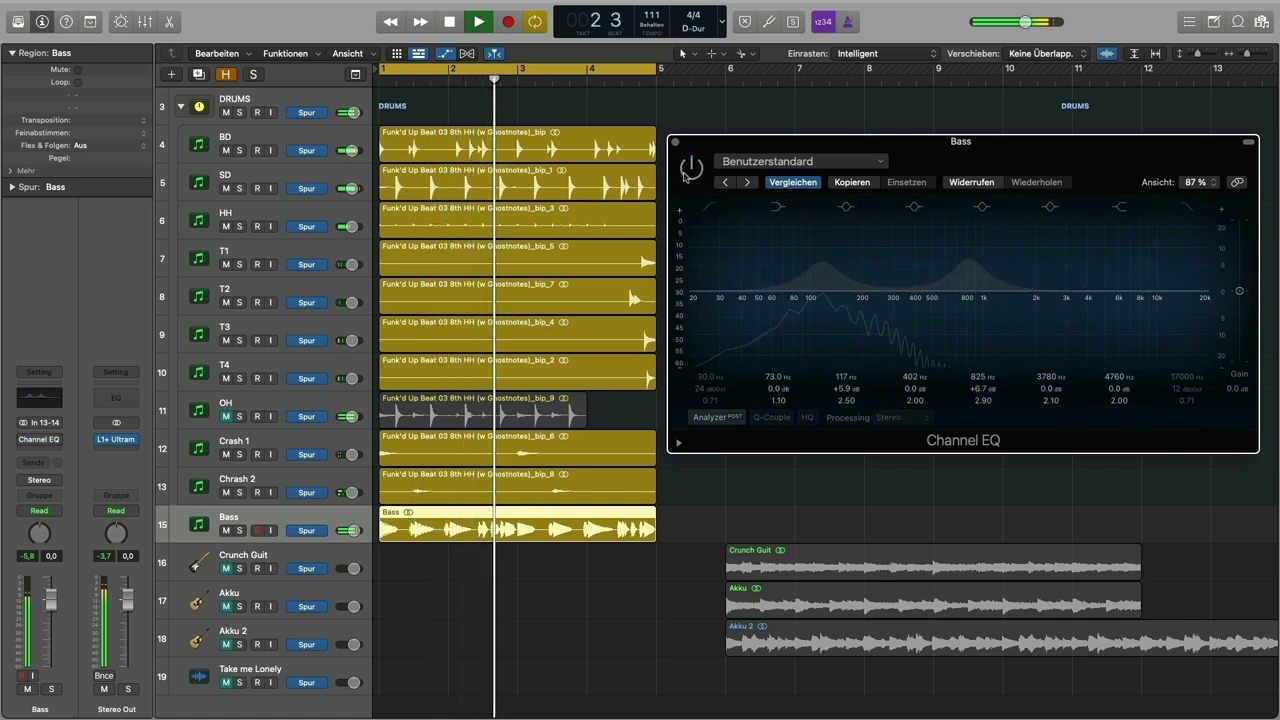
{"action": "left_click", "coordinate": [686, 172]}
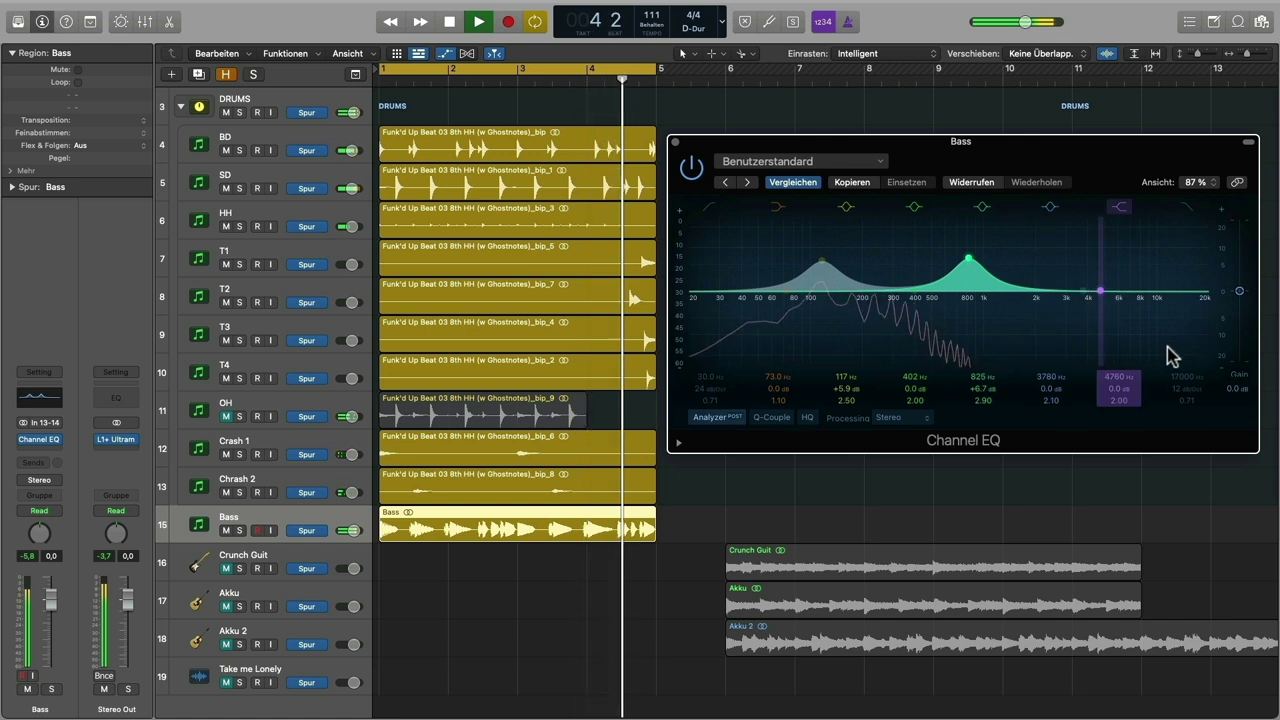
{"action": "key", "text": "space"}
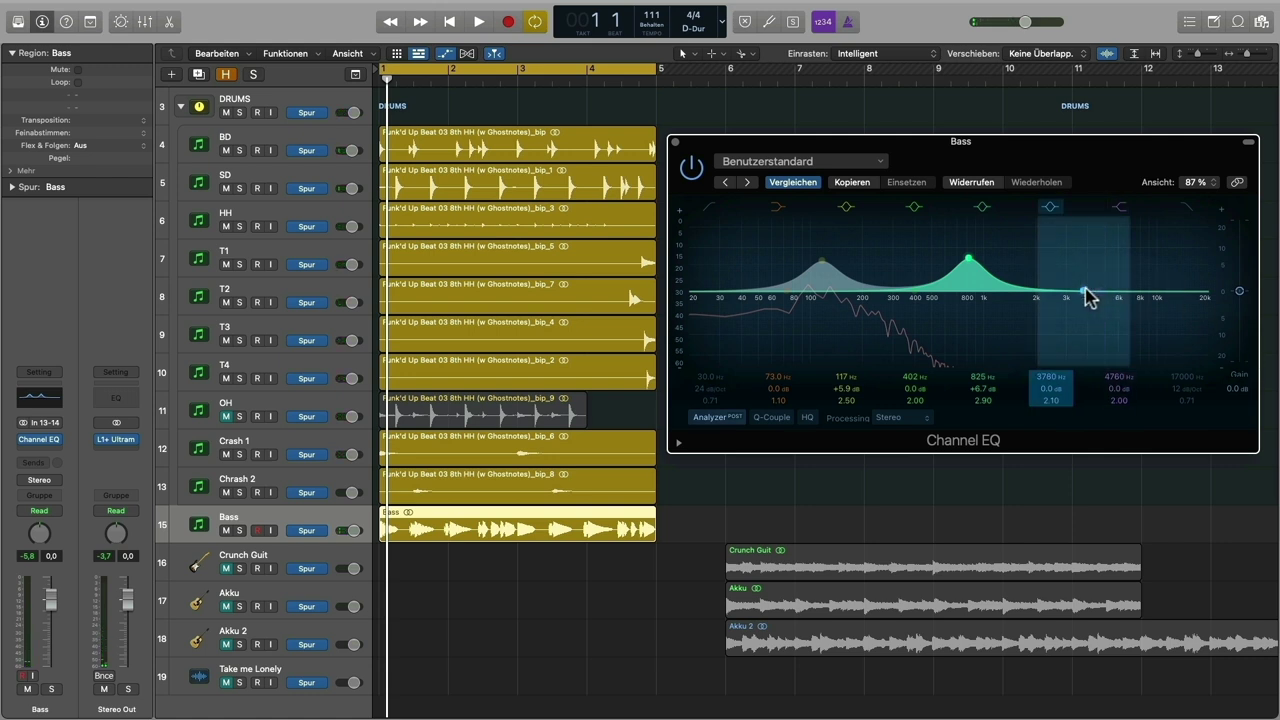
Step: Boost the Bass EQ's upper bell to +6.0 dB at 8050 Hz with Q 1.20, and lower the EQ's output gain to -1.5 dB
{"action": "left_click_drag", "start_coordinate": [1085, 289], "coordinate": [1123, 291]}
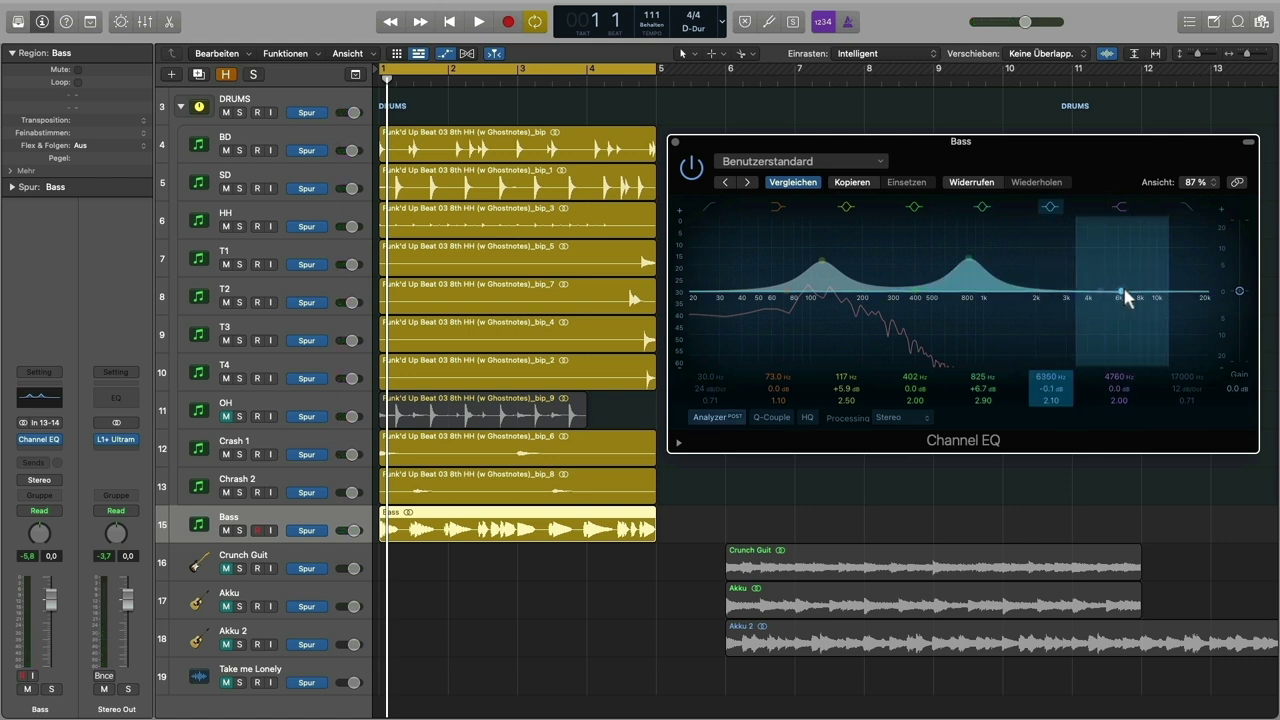
{"action": "left_click_drag", "start_coordinate": [1130, 295], "coordinate": [1127, 270]}
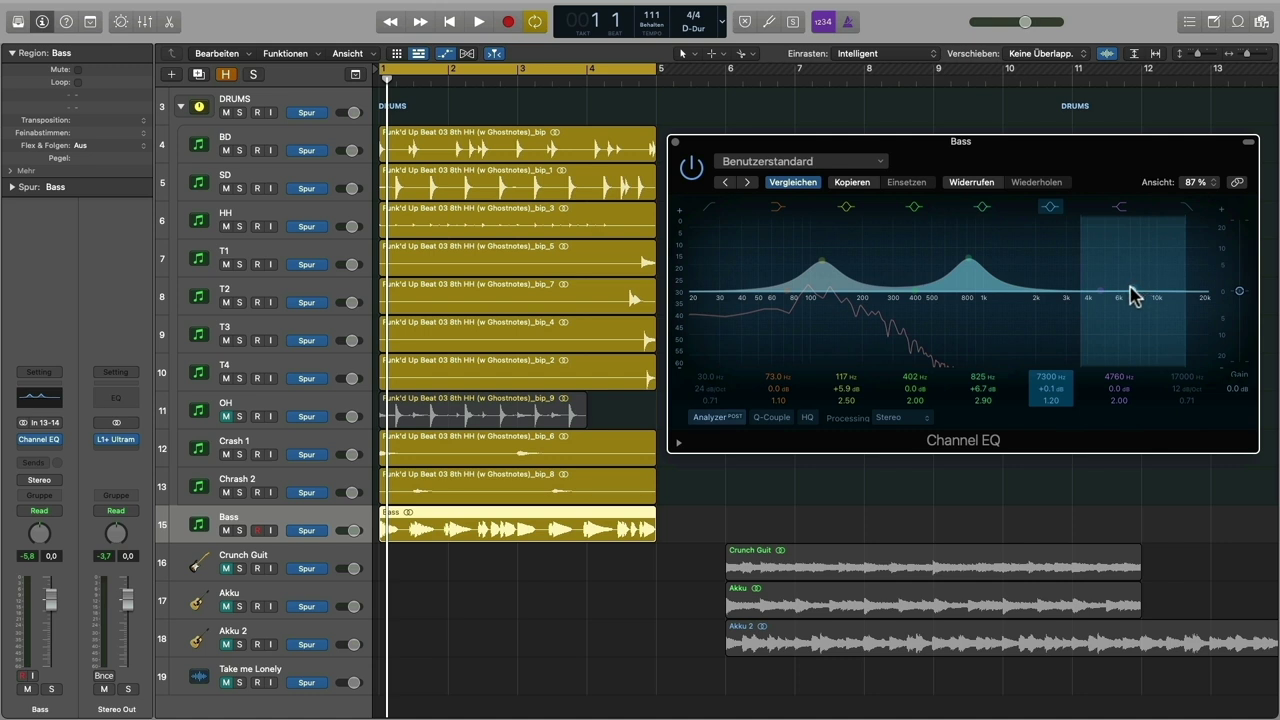
{"action": "key", "text": "space"}
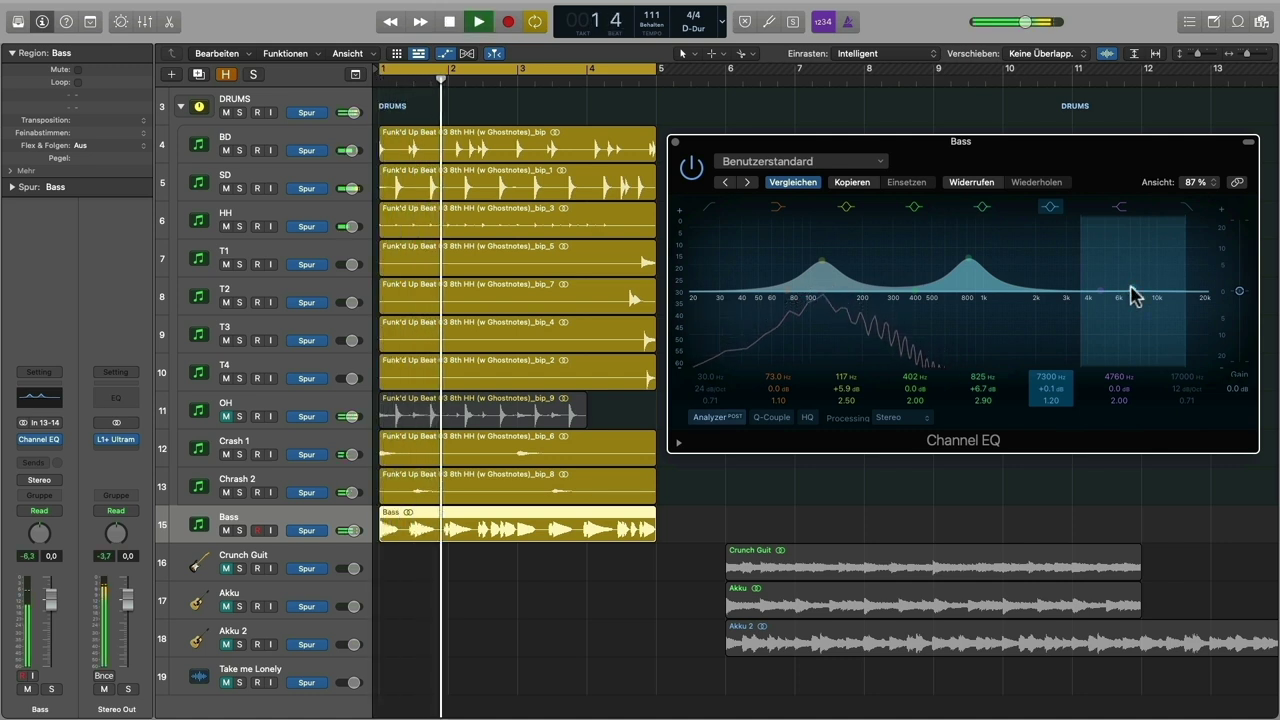
{"action": "left_click_drag", "start_coordinate": [1131, 289], "coordinate": [1143, 277]}
{"action": "left_click_drag", "start_coordinate": [1241, 290], "coordinate": [1246, 306]}
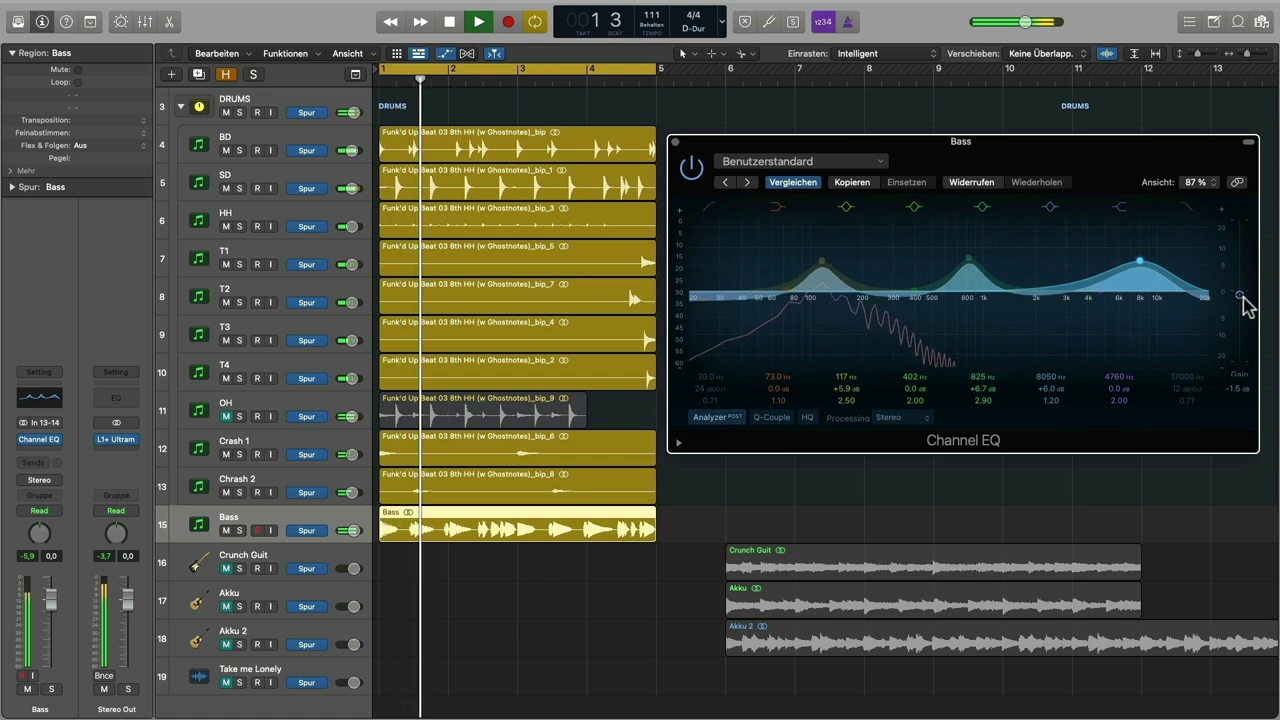
Step: Compare the bass with all three boosts bypassed and active, and stop playback
{"action": "left_click", "coordinate": [690, 176]}
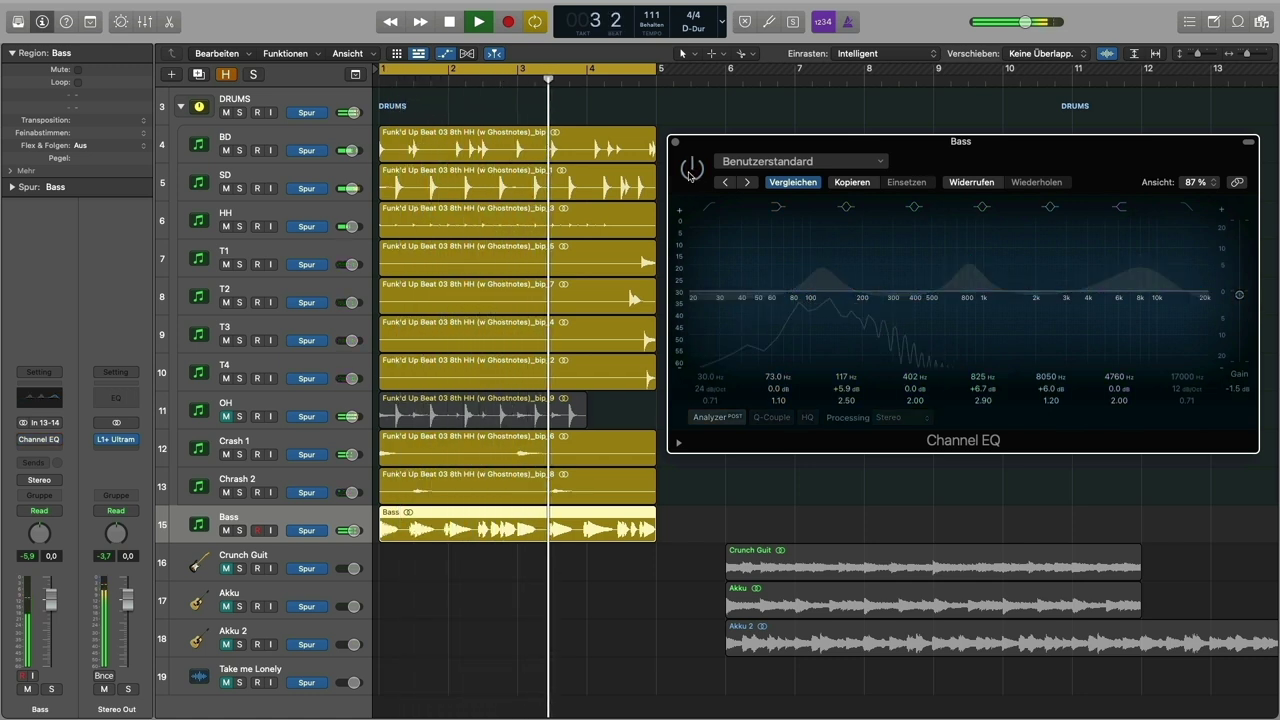
{"action": "left_click", "coordinate": [690, 170]}
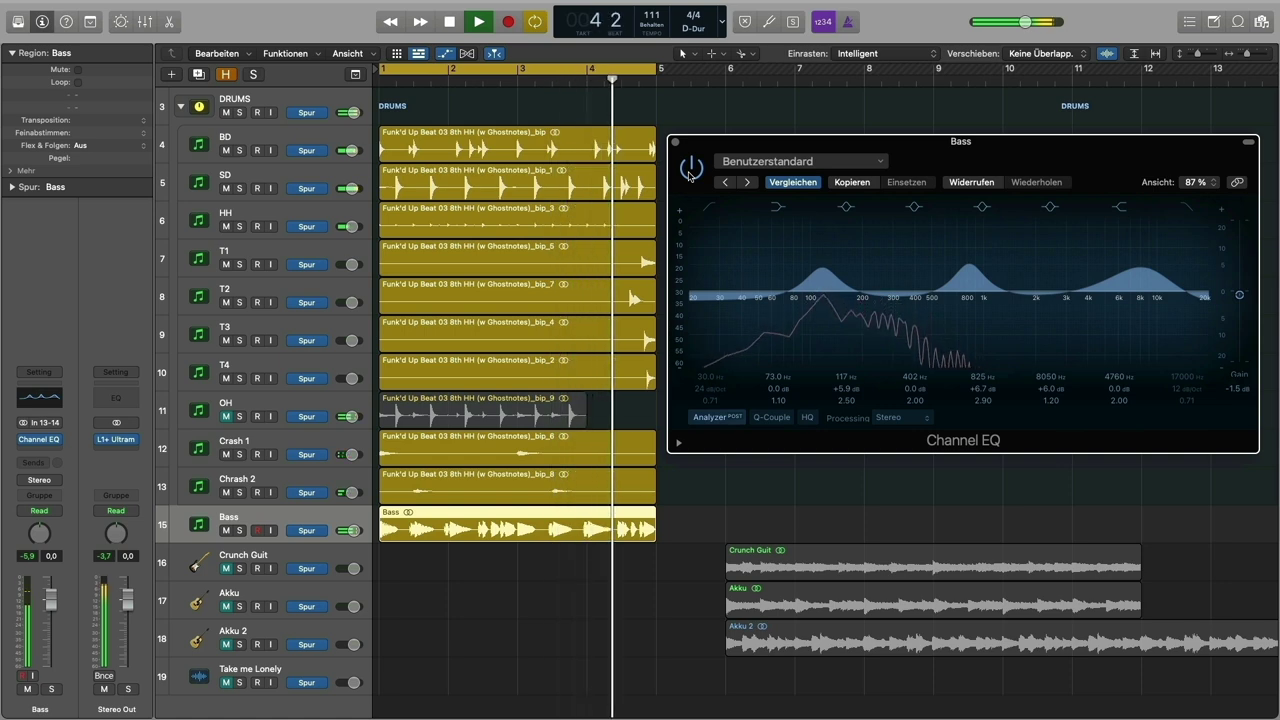
{"action": "key", "text": "space"}
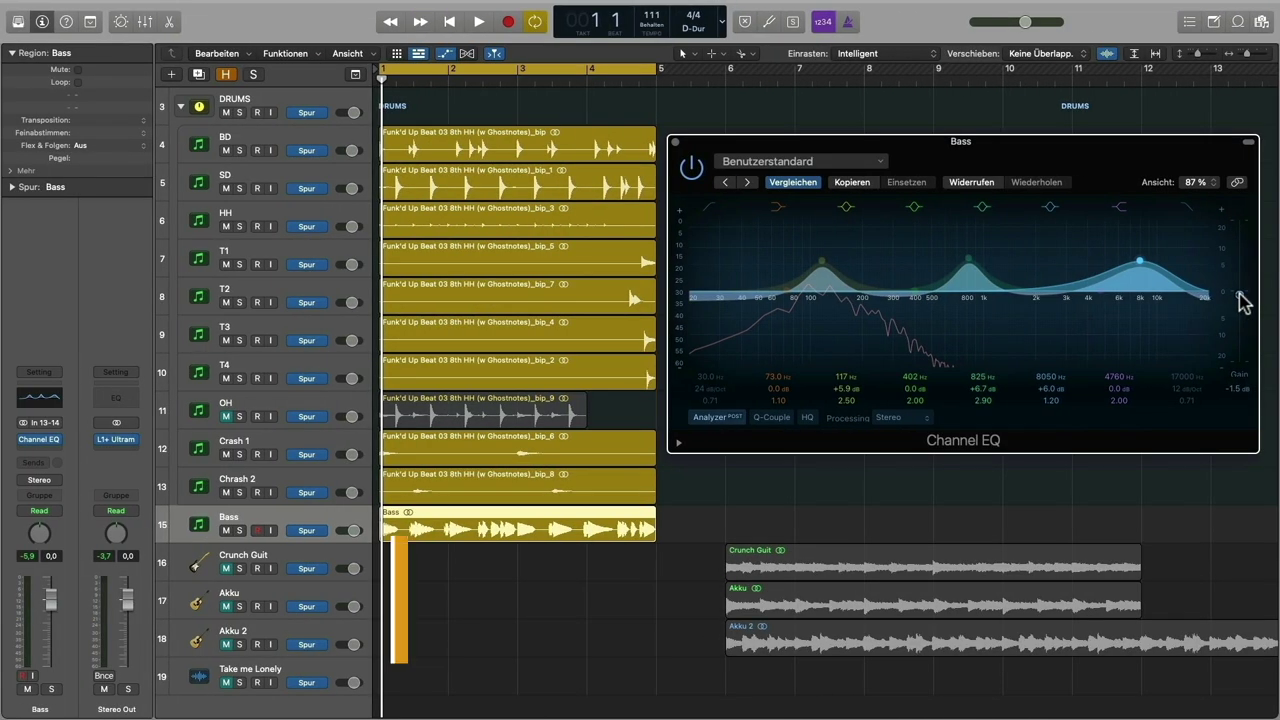
Step: Select the Crunch Guit track, play it with its Channel EQ bypassed, and activate the EQ
{"action": "key", "text": "Down"}
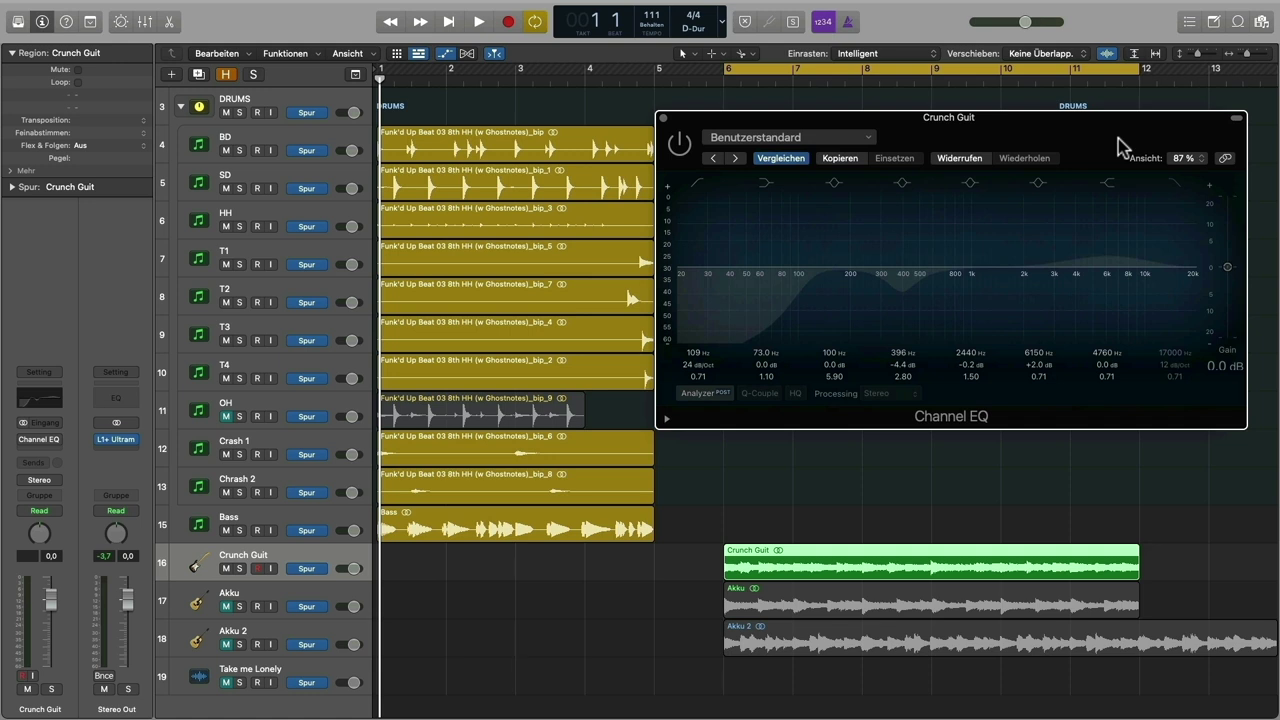
{"action": "left_click_drag", "start_coordinate": [1118, 137], "coordinate": [1115, 138]}
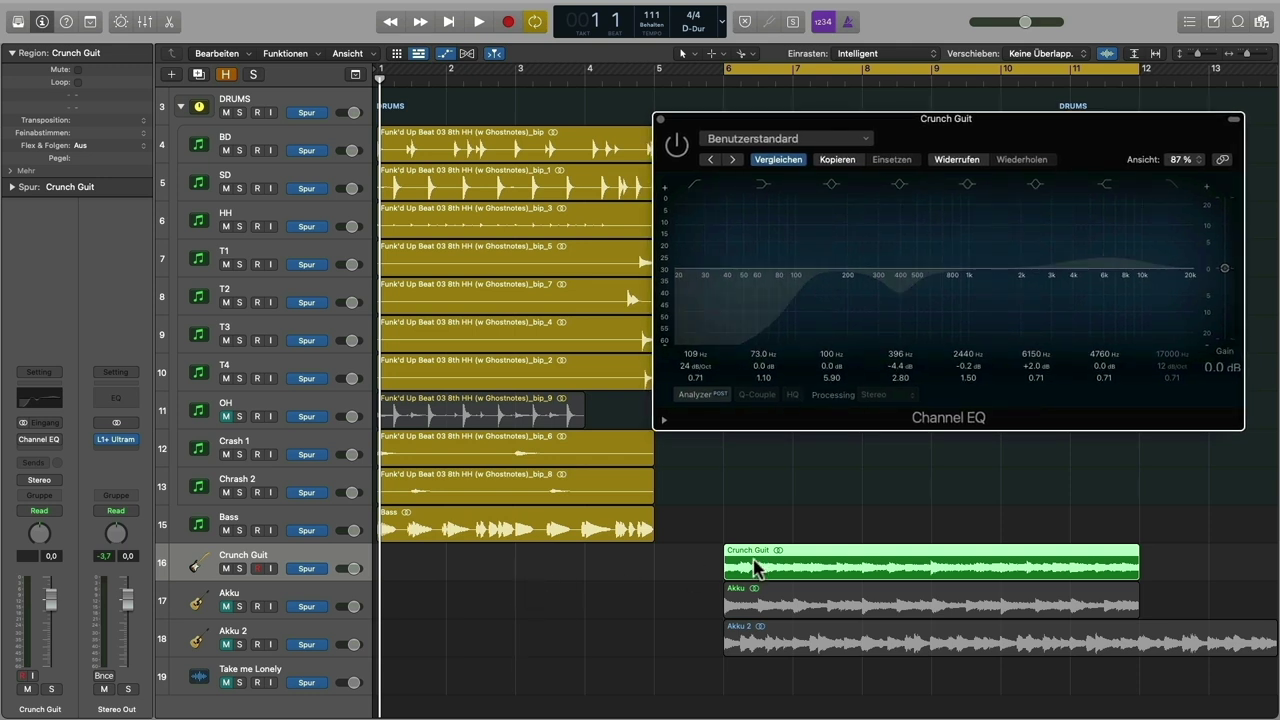
{"action": "key", "text": "space"}
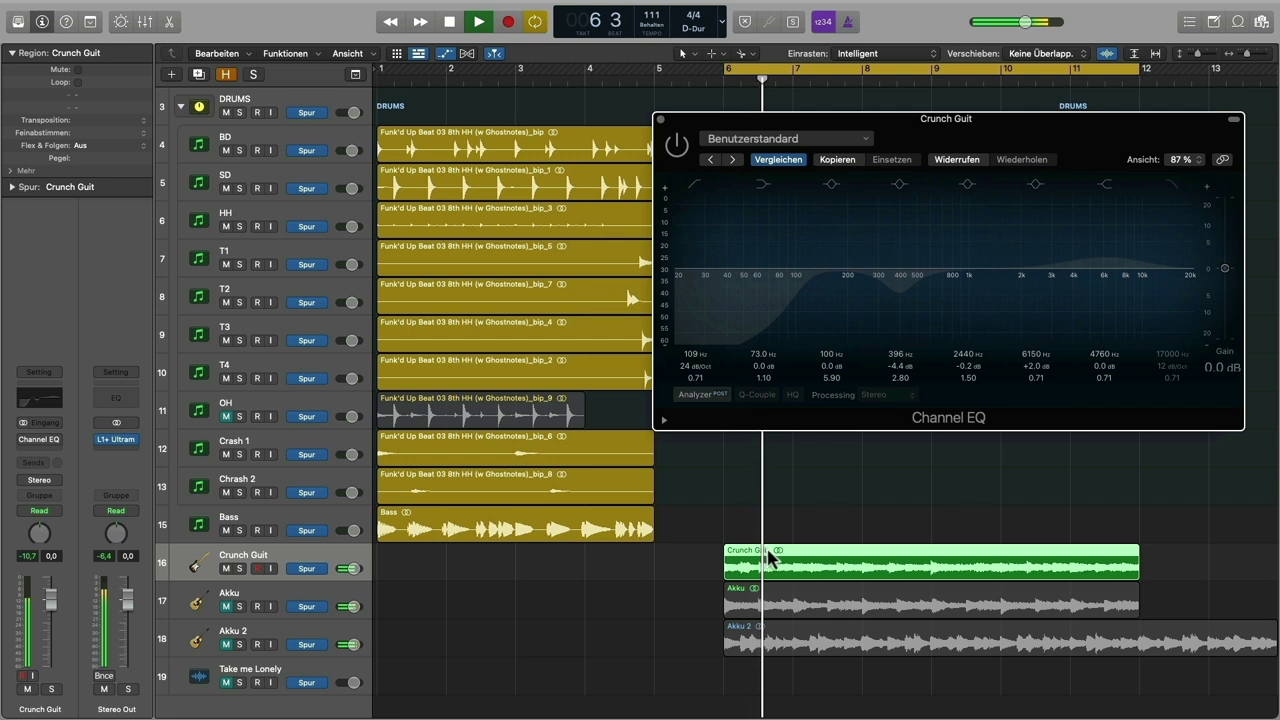
{"action": "left_click", "coordinate": [677, 147]}
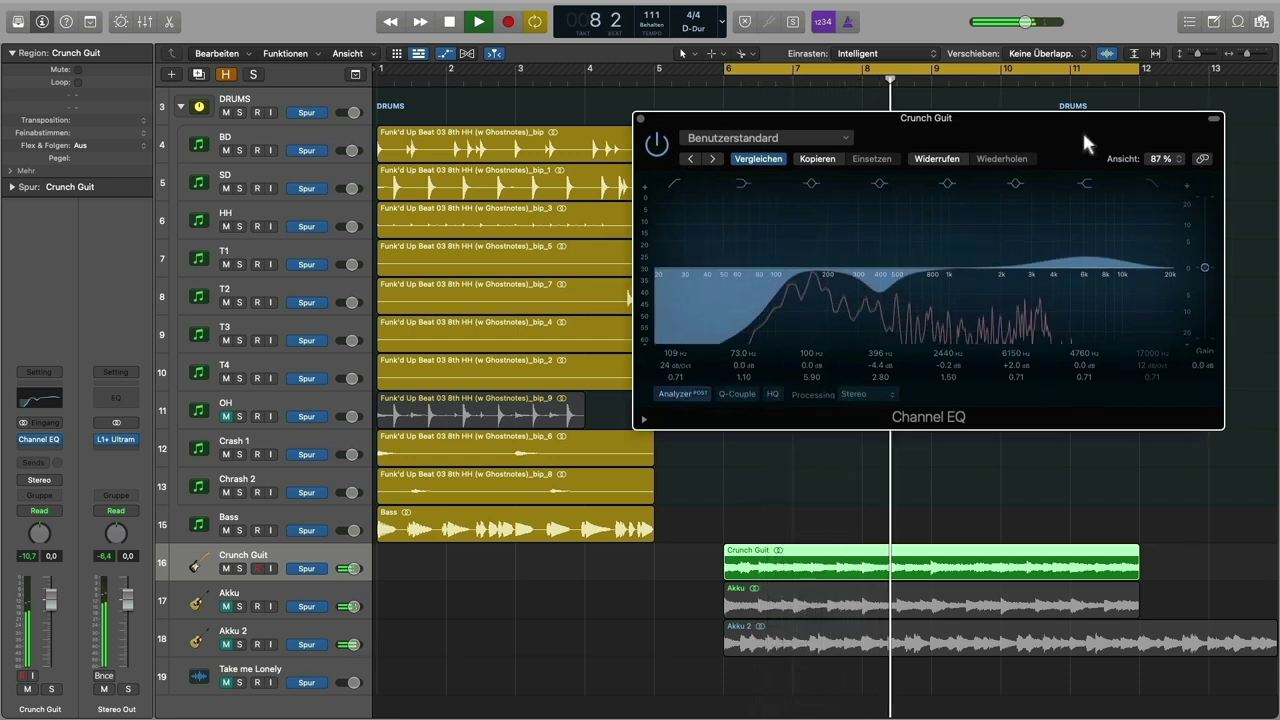
Step: Set the Crunch Guit EQ's upper bell to +4.1 dB at 4140 Hz with Q 1.30, and ease the low-mid cut to -2.5 dB at 394 Hz
{"action": "left_click_drag", "start_coordinate": [1085, 249], "coordinate": [1028, 240]}
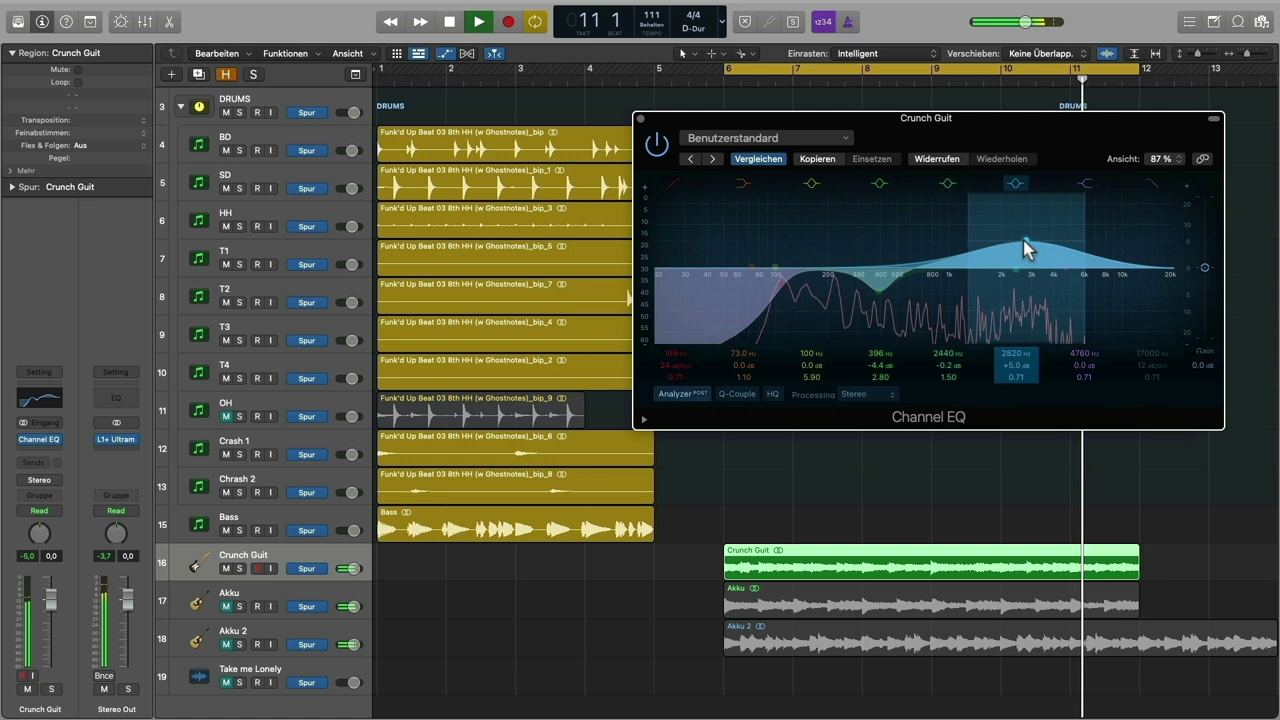
{"action": "left_click_drag", "start_coordinate": [1015, 377], "coordinate": [1014, 363]}
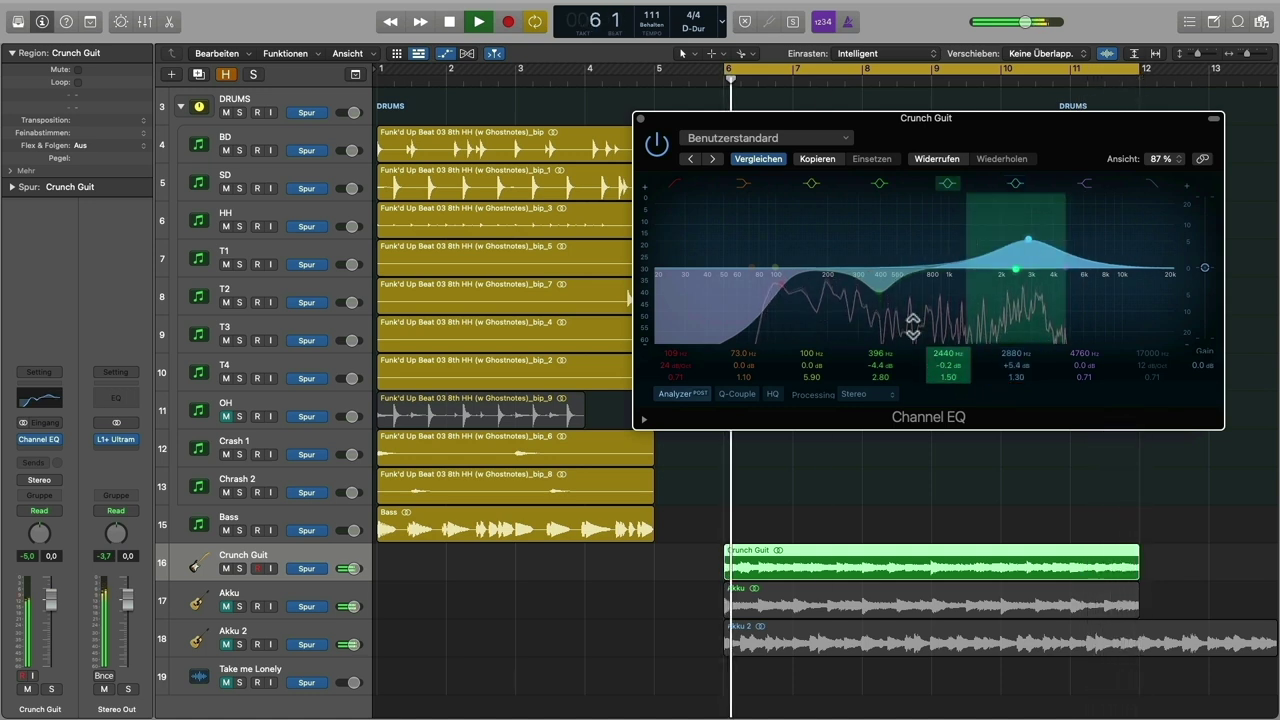
{"action": "mouse_move", "coordinate": [877, 293]}
{"action": "left_mouse_down"}
{"action": "mouse_move", "coordinate": [875, 246]}
{"action": "mouse_move", "coordinate": [893, 240]}
{"action": "mouse_move", "coordinate": [880, 286]}
{"action": "left_mouse_up"}
{"action": "mouse_move", "coordinate": [1030, 241]}
{"action": "left_mouse_down"}
{"action": "mouse_move", "coordinate": [1120, 234]}
{"action": "mouse_move", "coordinate": [1021, 230]}
{"action": "mouse_move", "coordinate": [1021, 255]}
{"action": "mouse_move", "coordinate": [1055, 246]}
{"action": "left_mouse_up"}
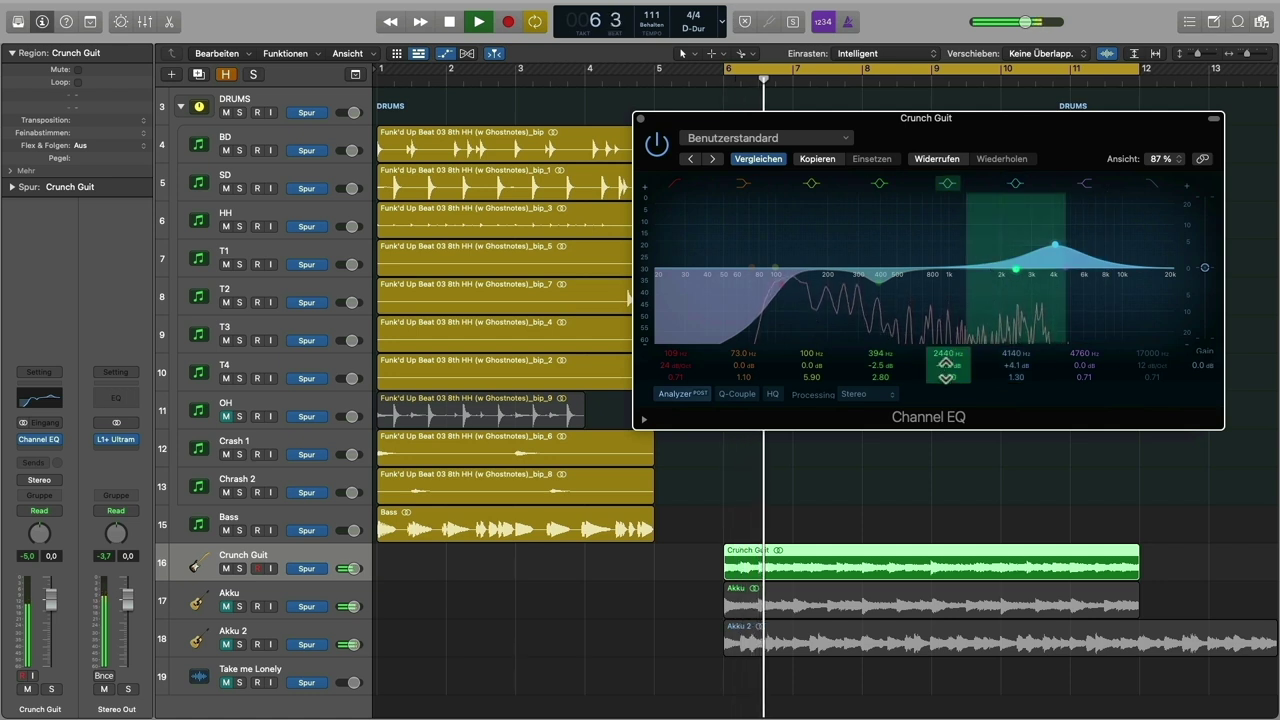
Step: Try a -2.8 dB cut at 2440 Hz on the Crunch Guit, move that bell to -0.1 dB at 1980 Hz, and stop playback
{"action": "left_click_drag", "start_coordinate": [947, 365], "coordinate": [947, 380]}
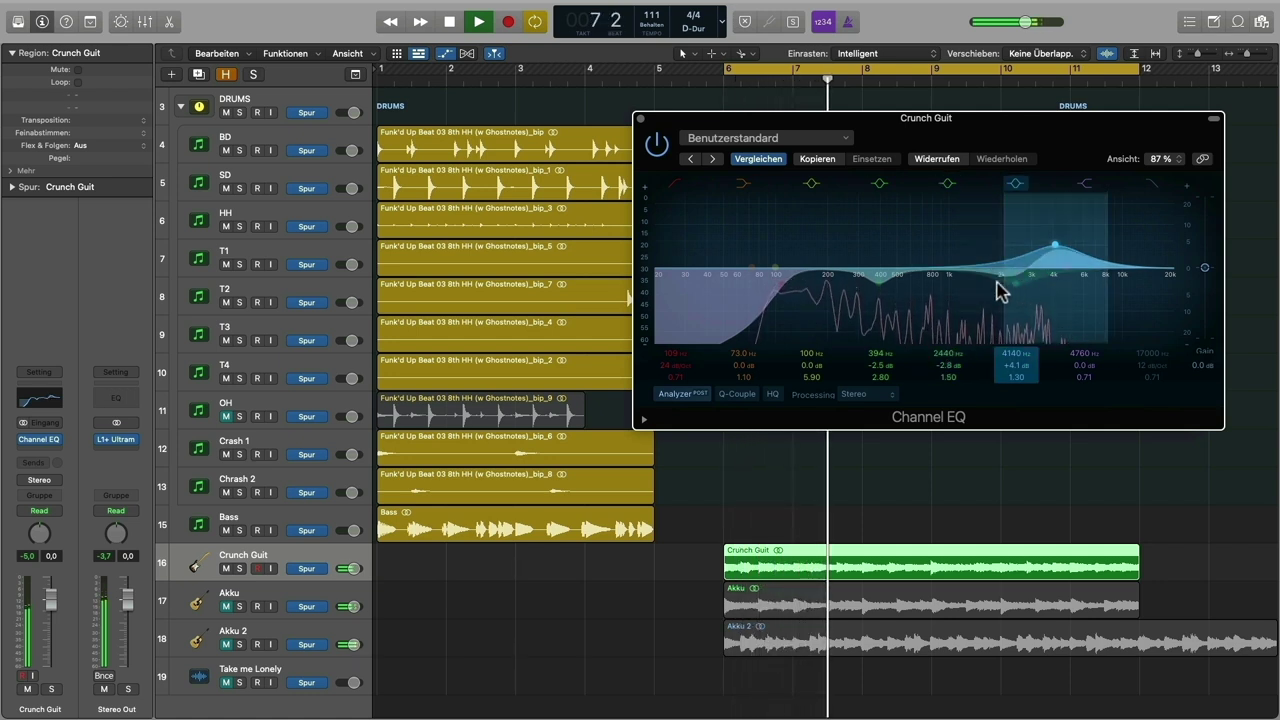
{"action": "mouse_move", "coordinate": [1020, 289]}
{"action": "left_mouse_down"}
{"action": "mouse_move", "coordinate": [1000, 302]}
{"action": "mouse_move", "coordinate": [1003, 284]}
{"action": "left_mouse_up"}
{"action": "key", "text": "space"}
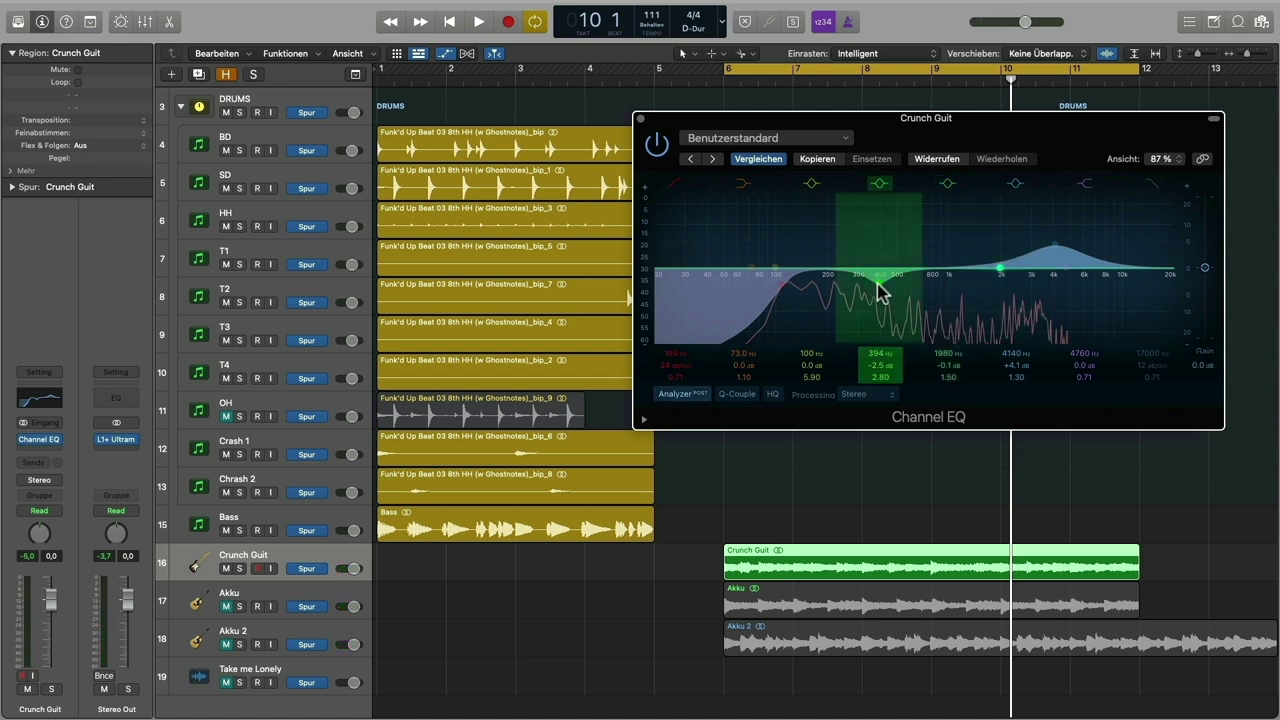
{"action": "left_click_drag", "start_coordinate": [1057, 250], "coordinate": [1048, 250]}
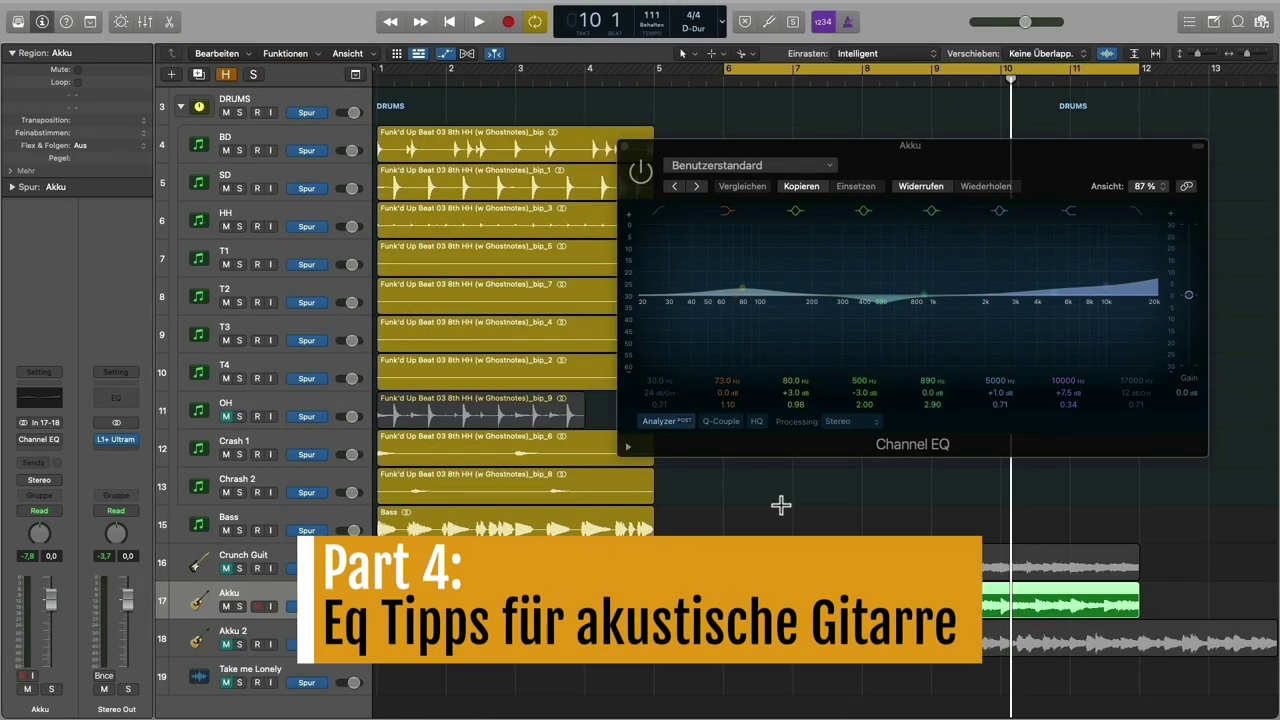
Step: Set the Akku EQ's low bell to +3.5 dB at 77 Hz, and compare the acoustic guitar with the EQ bypassed and active before closing it
{"action": "mouse_move", "coordinate": [742, 292]}
{"action": "left_mouse_down"}
{"action": "mouse_move", "coordinate": [760, 292]}
{"action": "mouse_move", "coordinate": [740, 290]}
{"action": "left_mouse_up"}
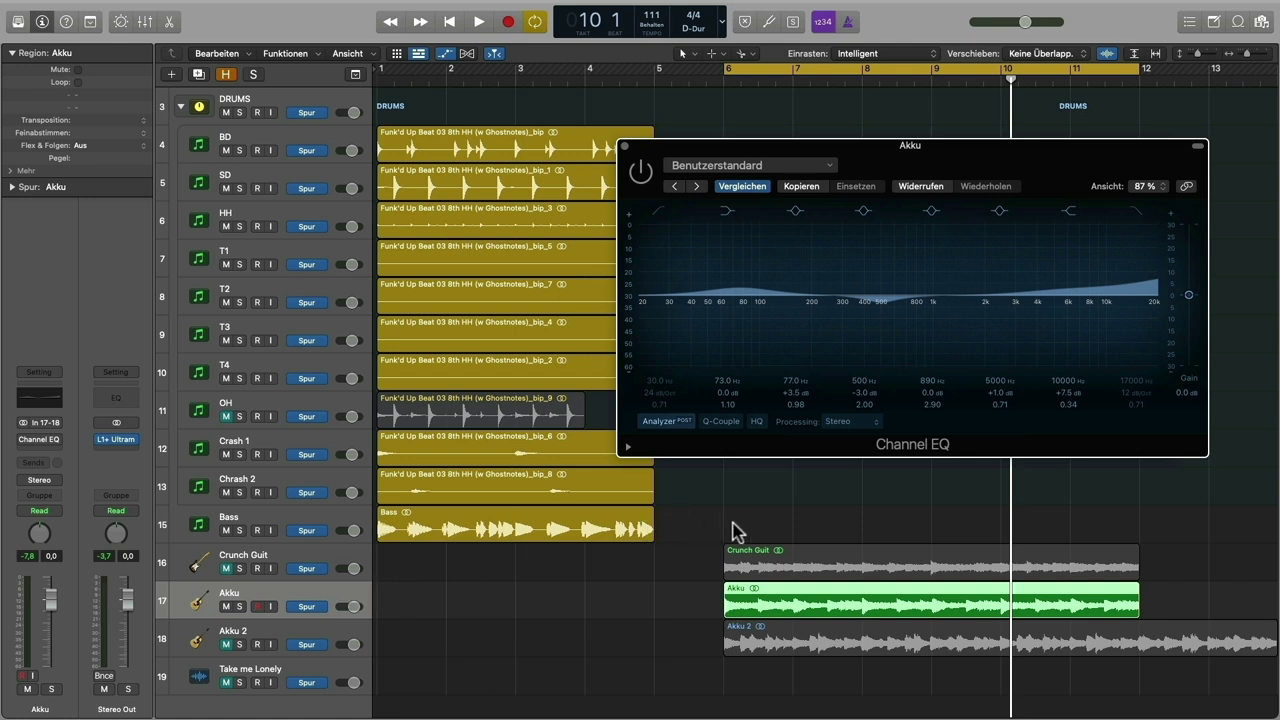
{"action": "key", "text": "space"}
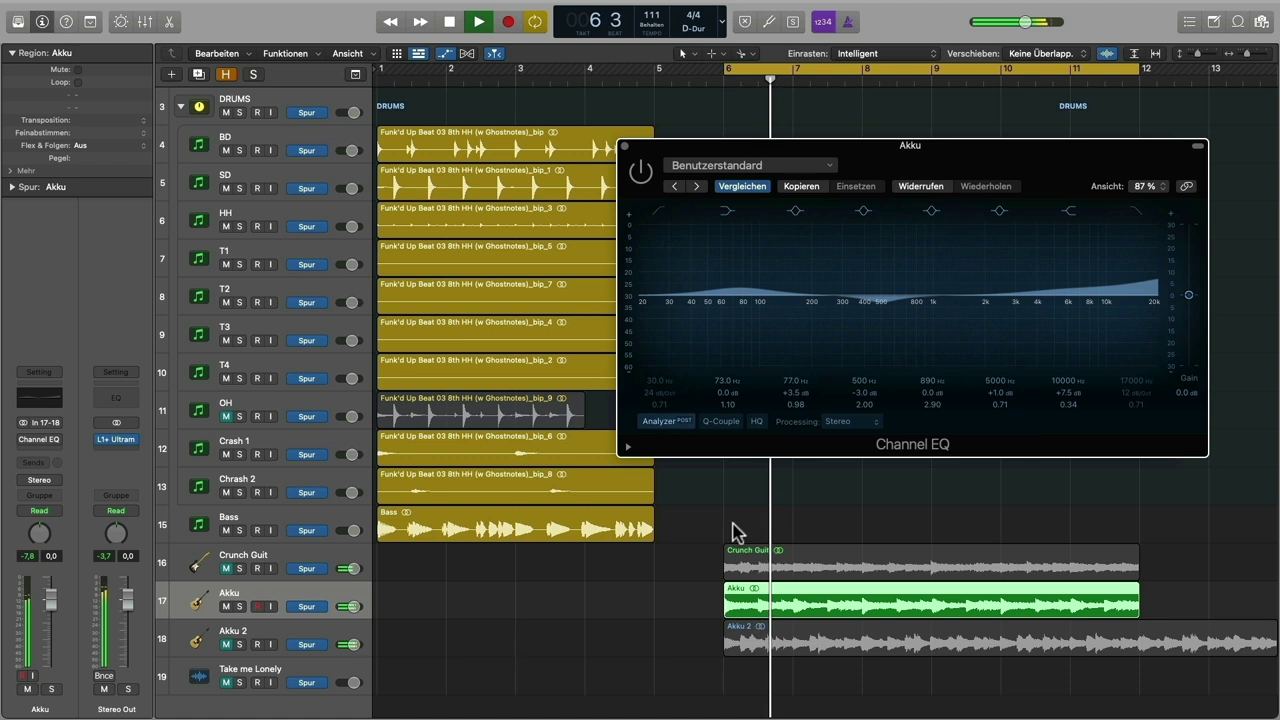
{"action": "left_click", "coordinate": [643, 177]}
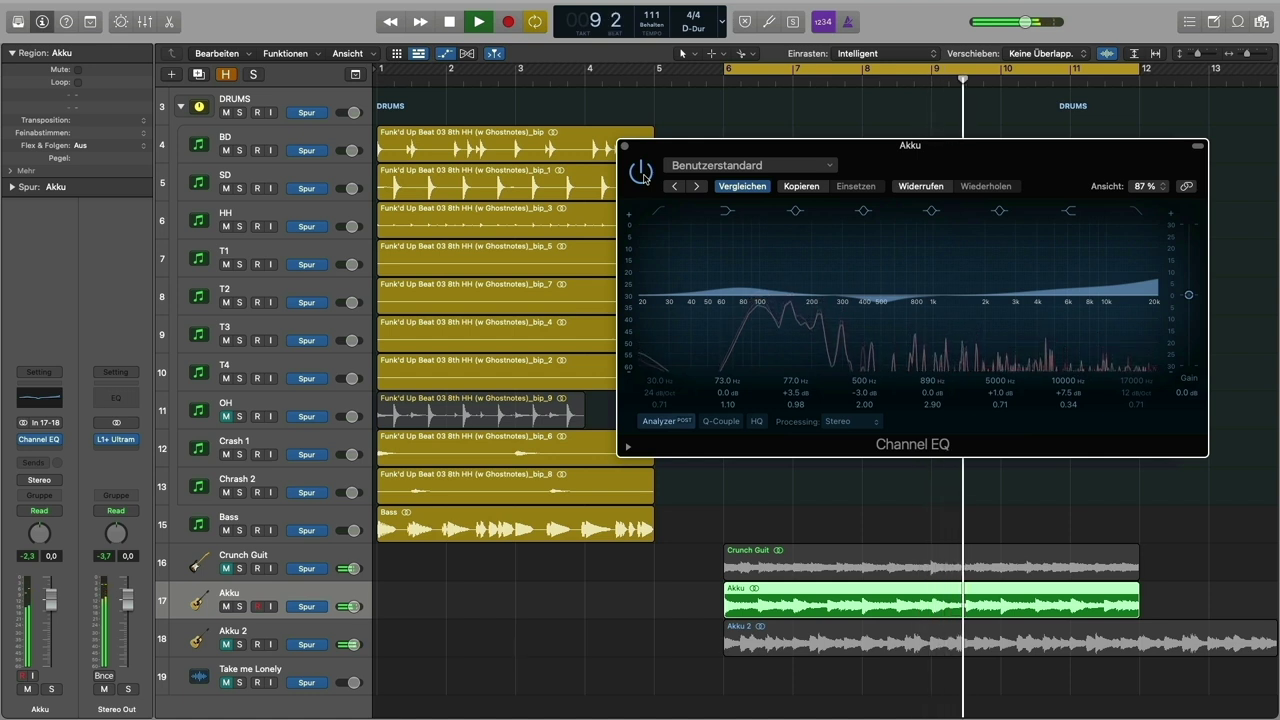
{"action": "left_click", "coordinate": [641, 174]}
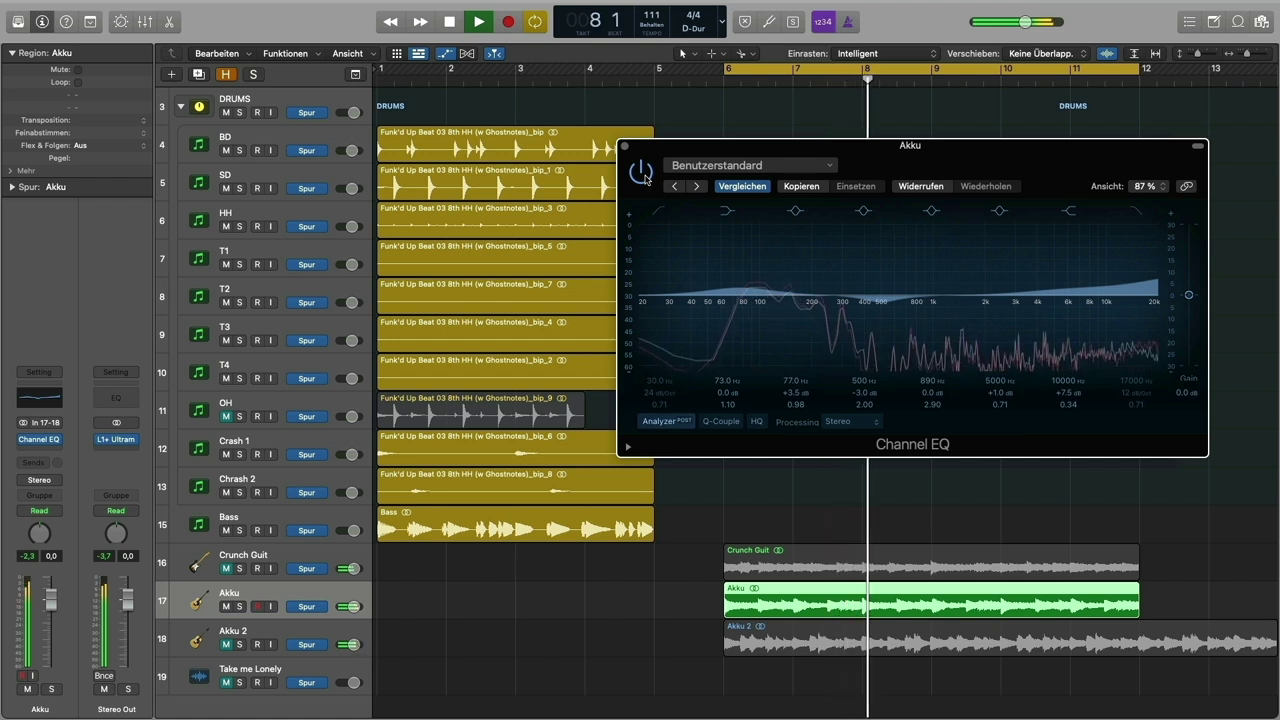
{"action": "key", "text": "space"}
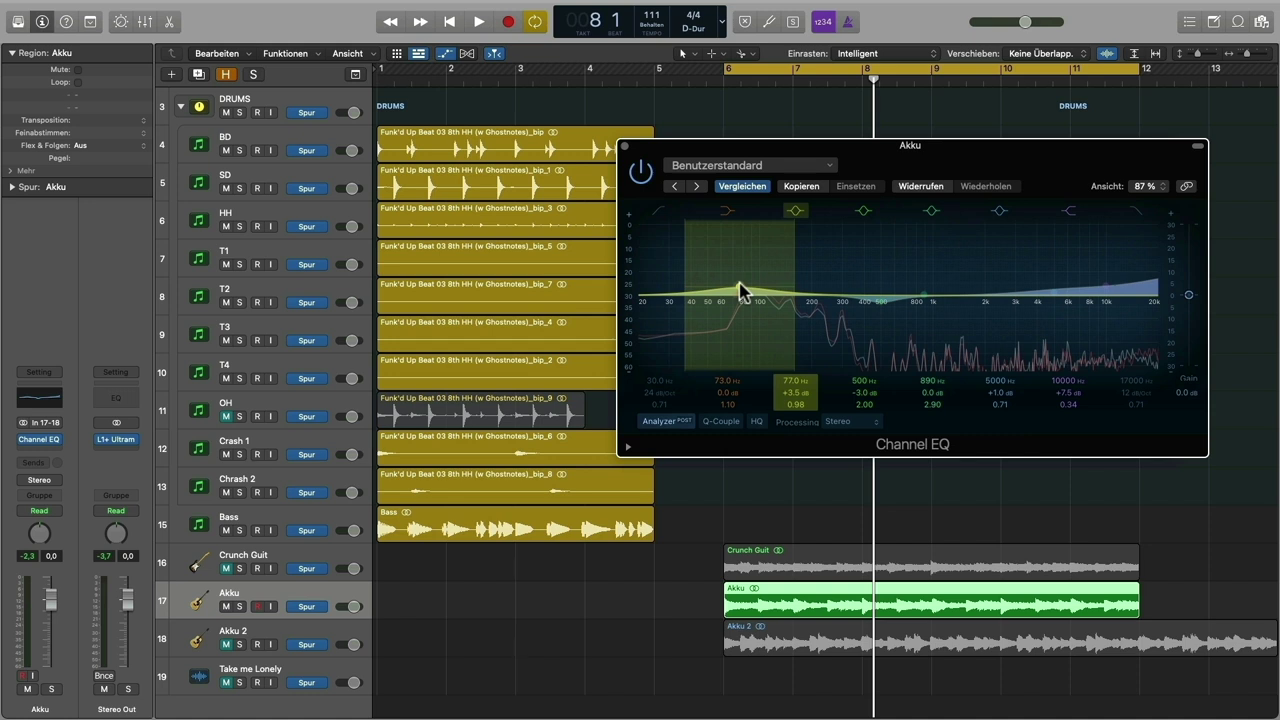
{"action": "left_click_drag", "start_coordinate": [740, 290], "coordinate": [742, 291]}
{"action": "left_click", "coordinate": [624, 146]}
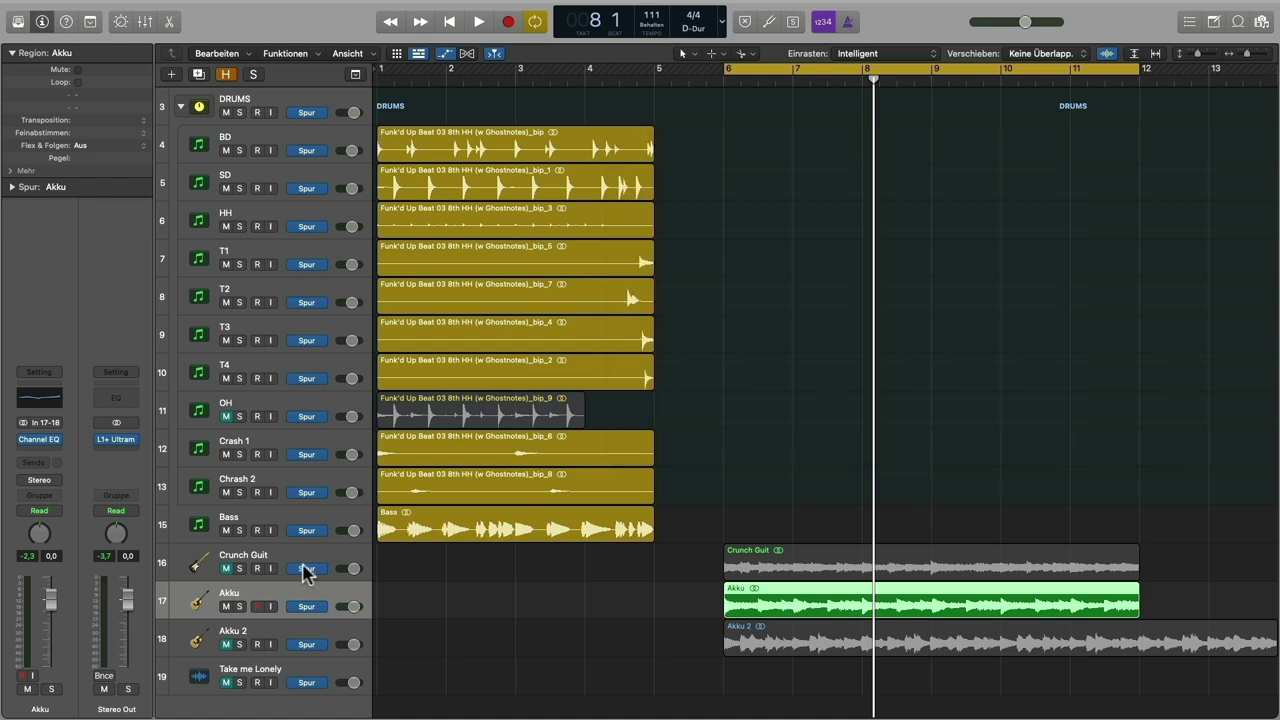
Step: Mute Akku, unmute Akku 2, and open the Channel EQ on the Akku 2 track
{"action": "left_click", "coordinate": [283, 633]}
{"action": "left_click", "coordinate": [229, 640]}
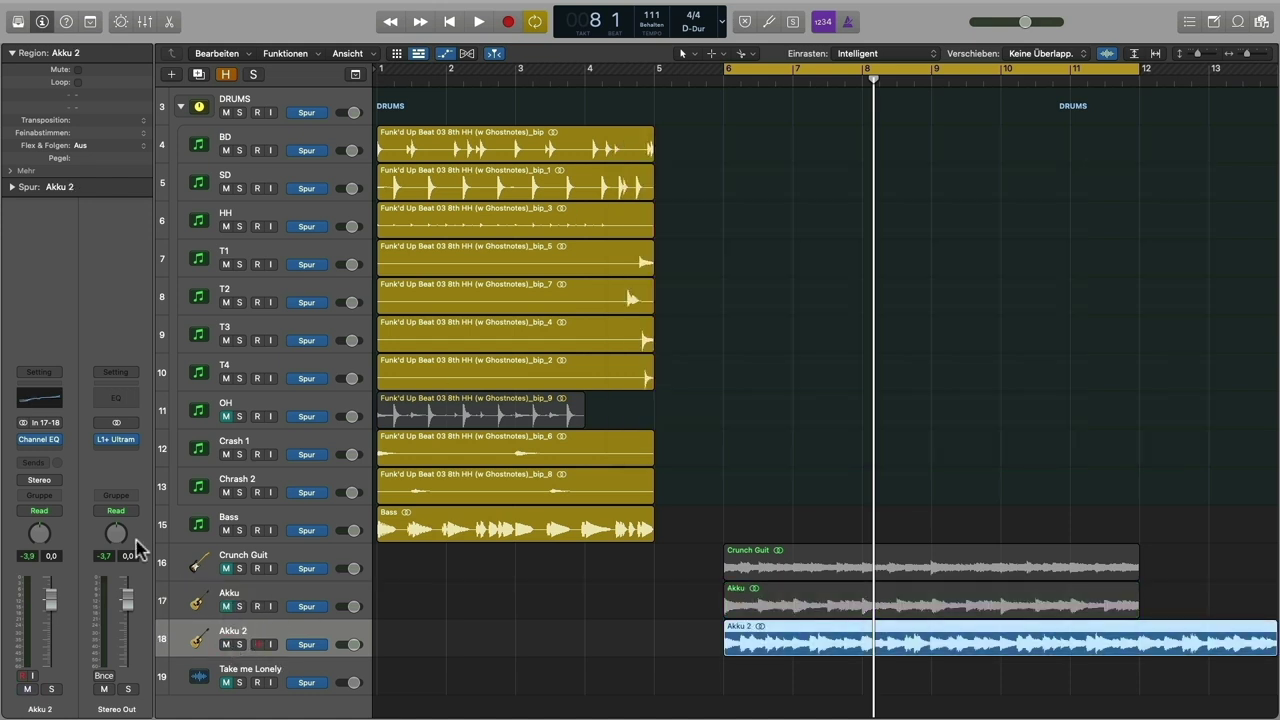
{"action": "left_click", "coordinate": [41, 440]}
{"action": "left_click_drag", "start_coordinate": [835, 195], "coordinate": [1029, 171]}
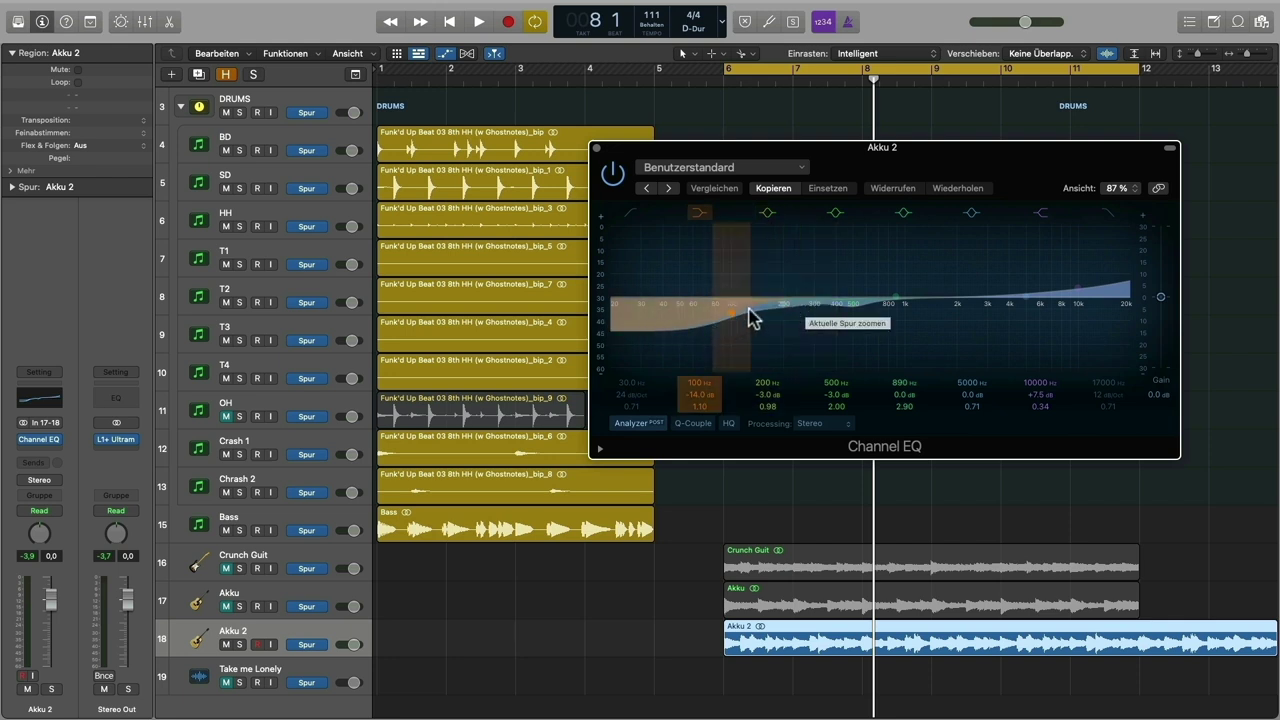
Step: Compare Akku 2 with its Channel EQ bypassed and active during playback, extending the cycle range to end at bar 14
{"action": "left_click", "coordinate": [614, 176]}
{"action": "key", "text": "space"}
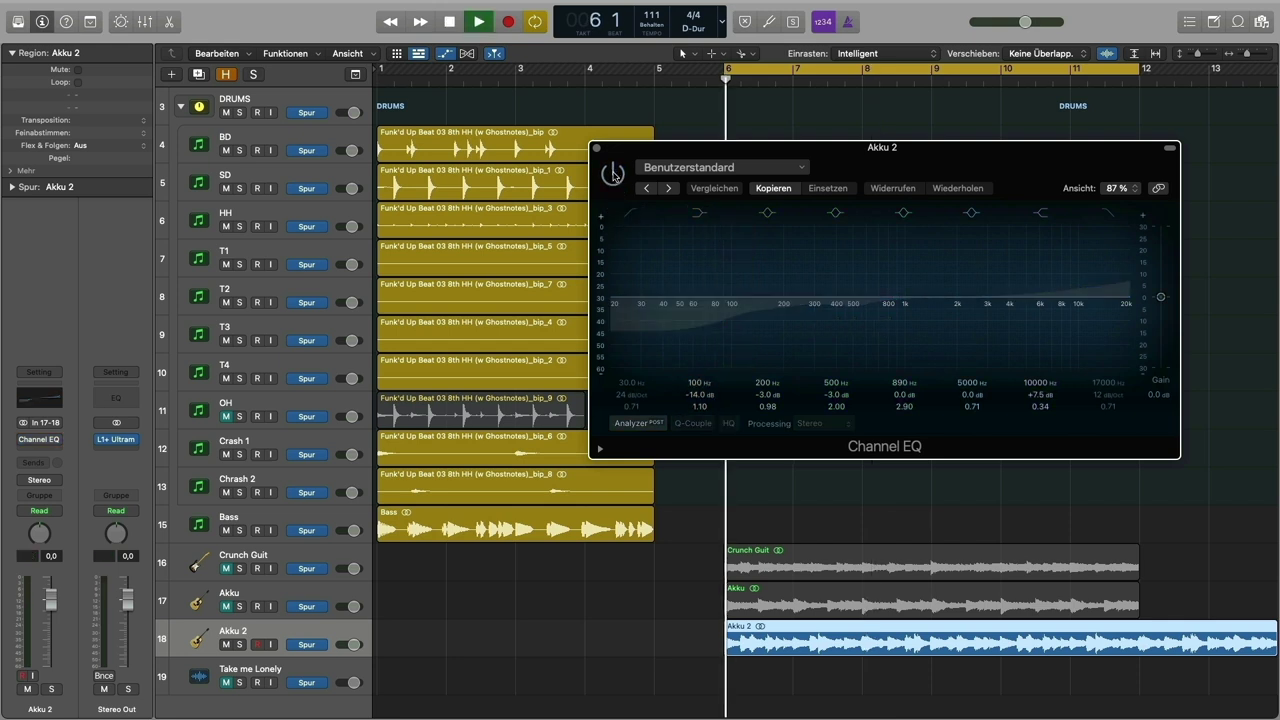
{"action": "left_click", "coordinate": [614, 176]}
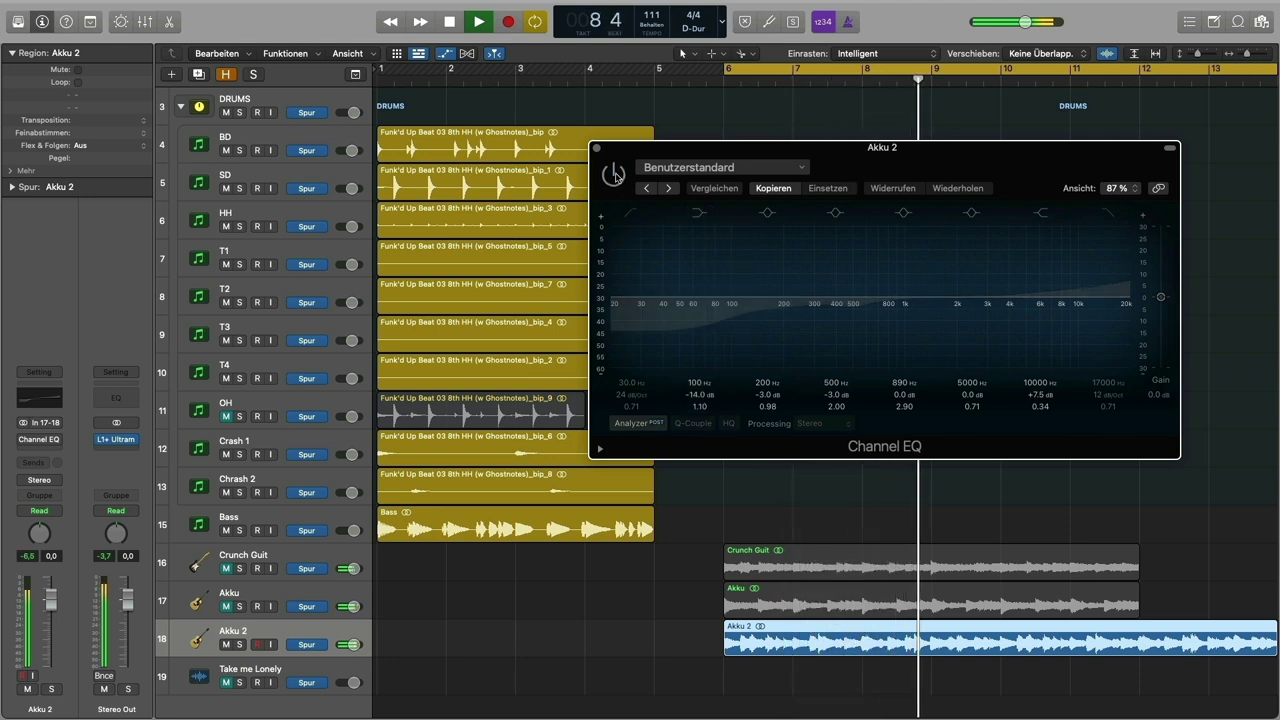
{"action": "left_click", "coordinate": [614, 176]}
{"action": "scroll", "coordinate": [818, 587], "scroll_direction": "right", "scroll_amount": 5}
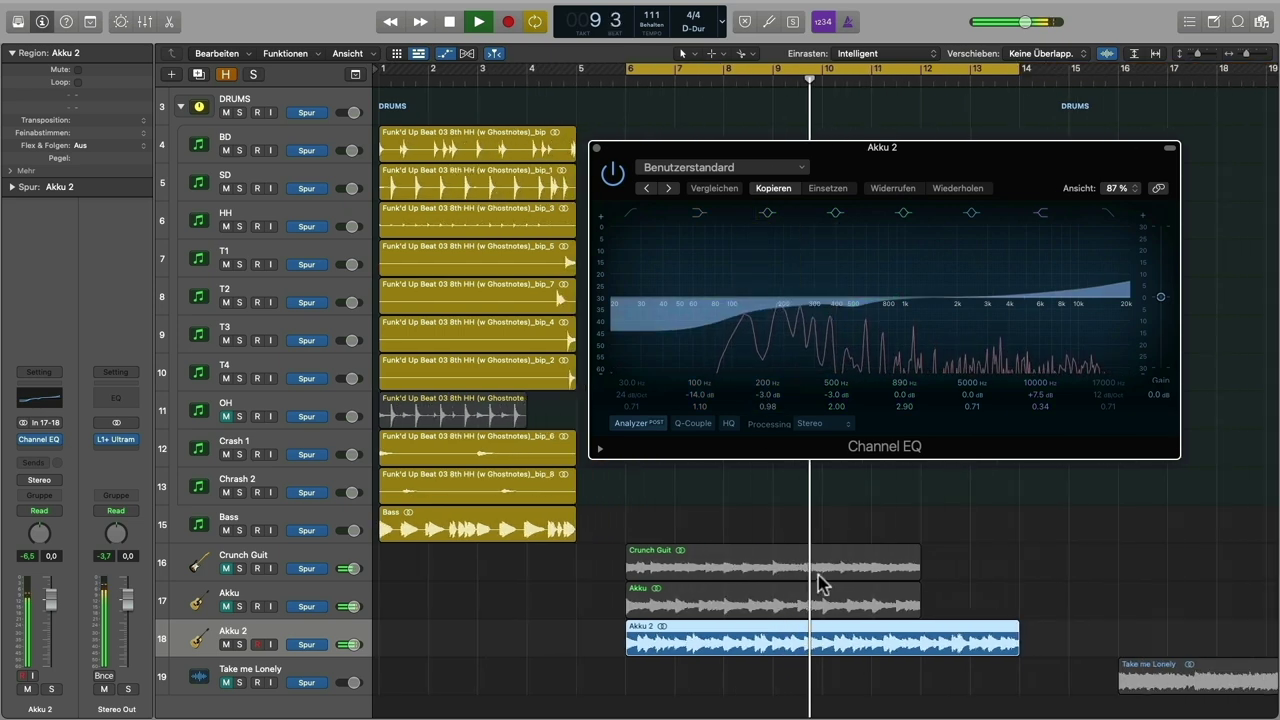
{"action": "left_click", "coordinate": [611, 177]}
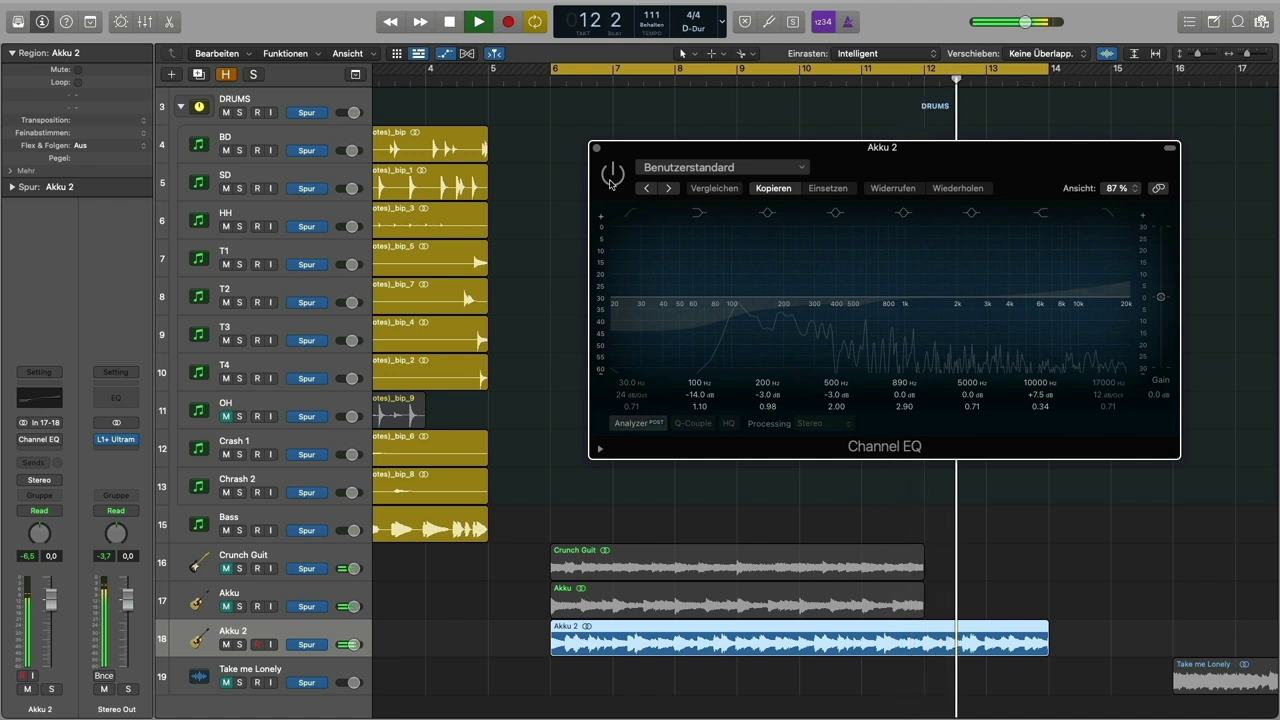
{"action": "left_click", "coordinate": [611, 177]}
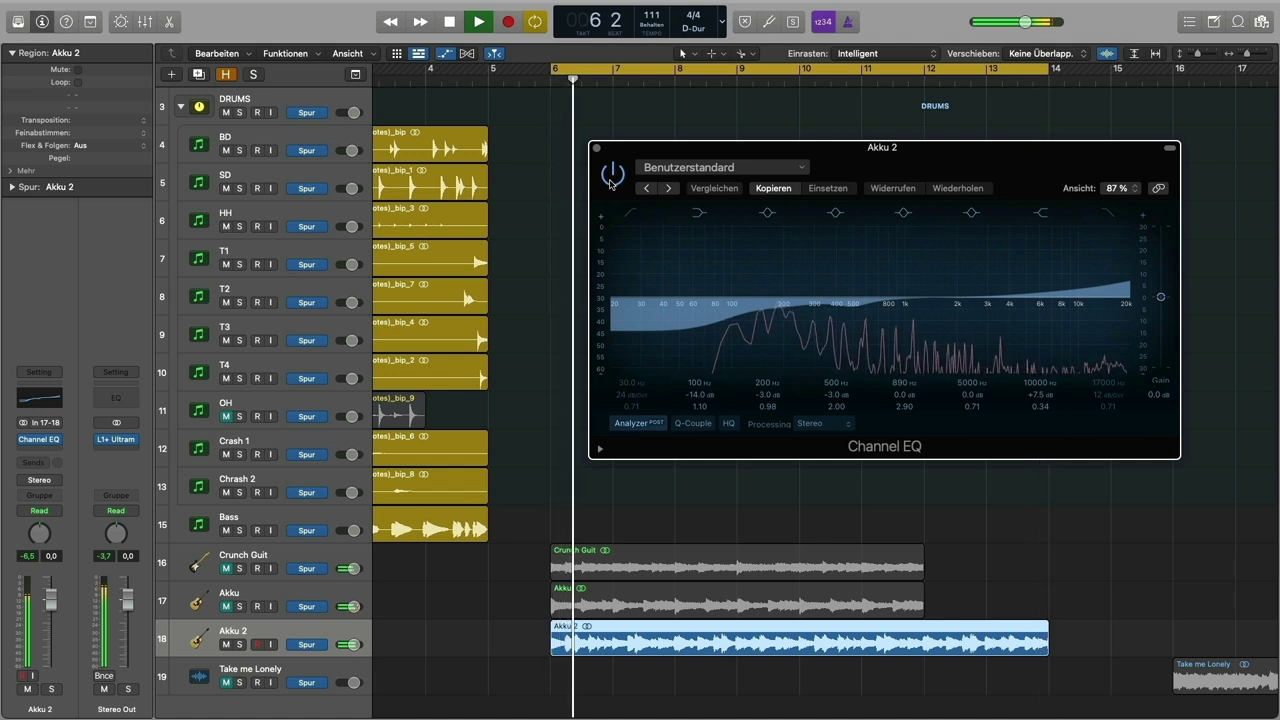
{"action": "key", "text": "space"}
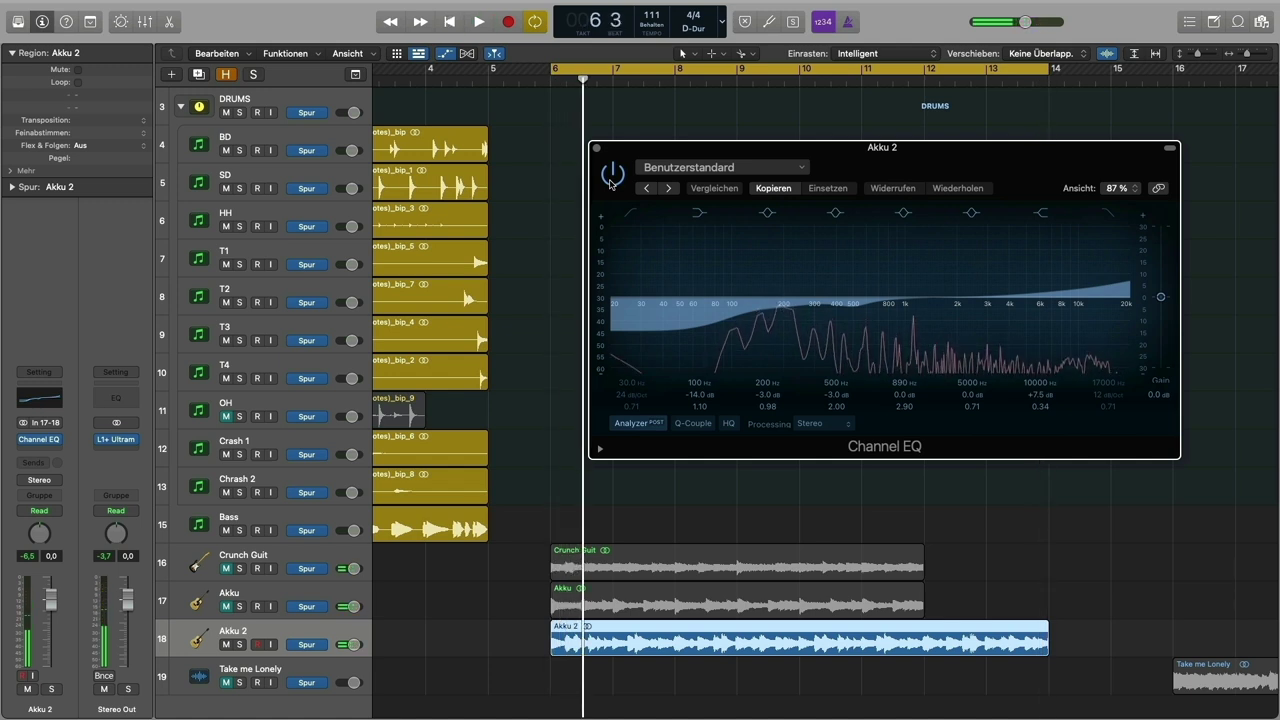